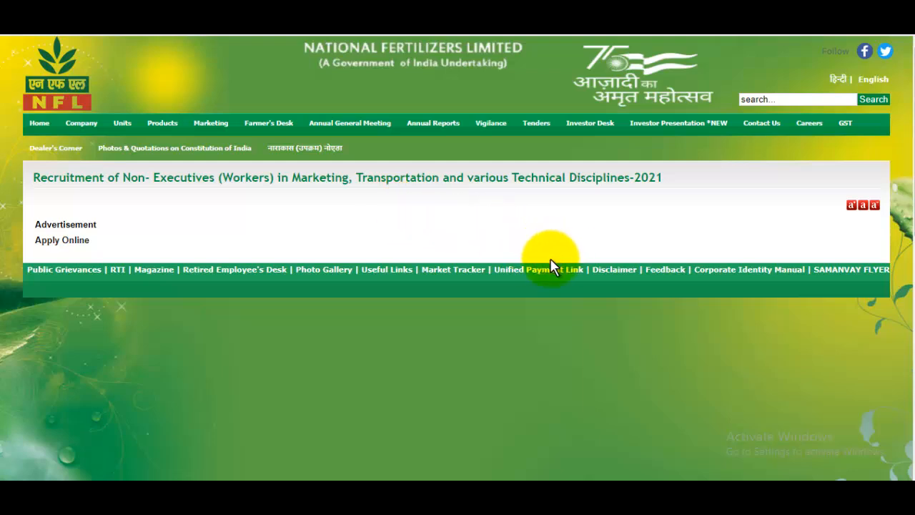
Browse the portal home page and clear the stray text selection.
scroll(701, 325, down, 2)
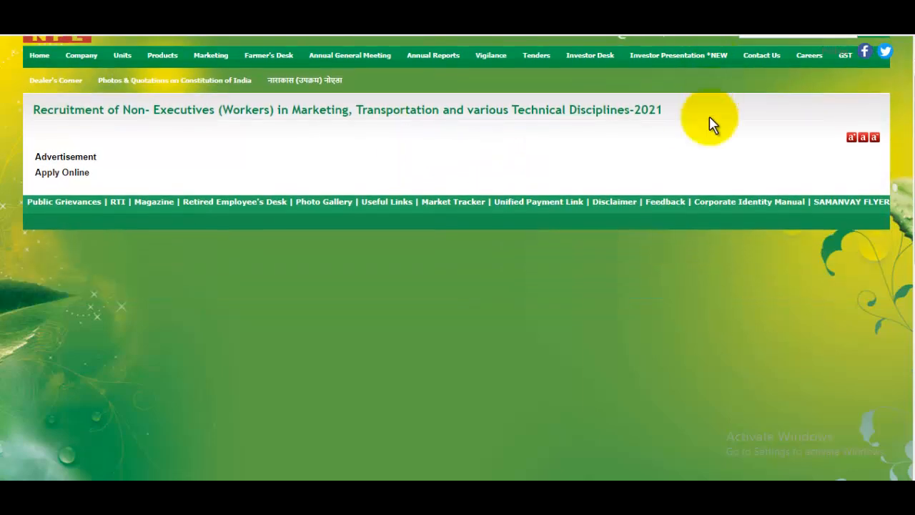
scroll(668, 246, up, 1)
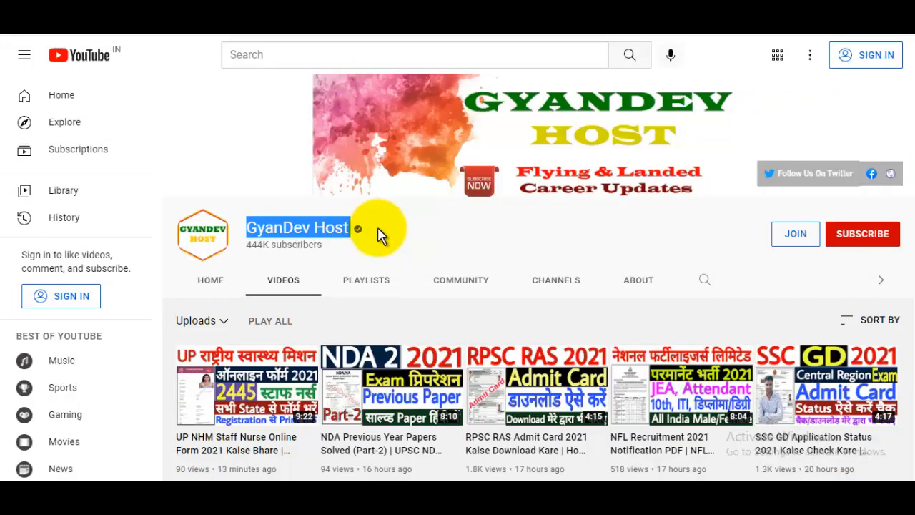
click(378, 236)
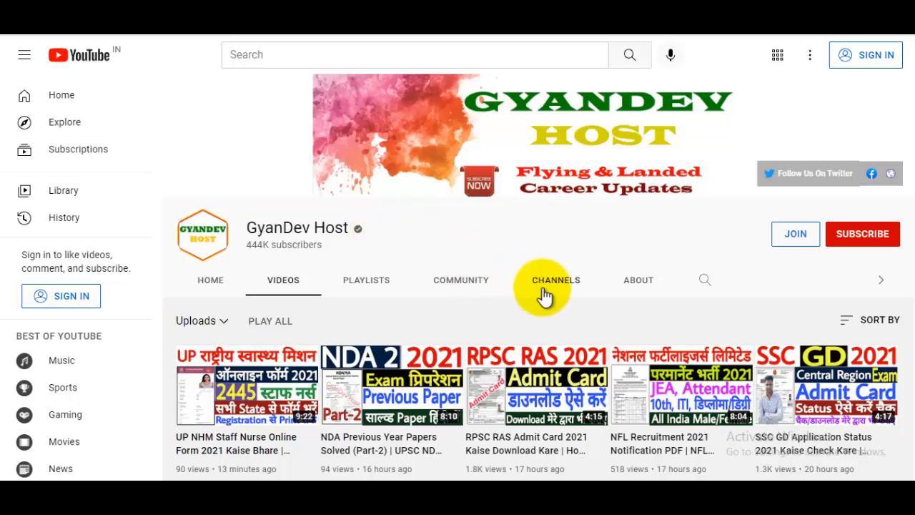
scroll(543, 295, down, 1)
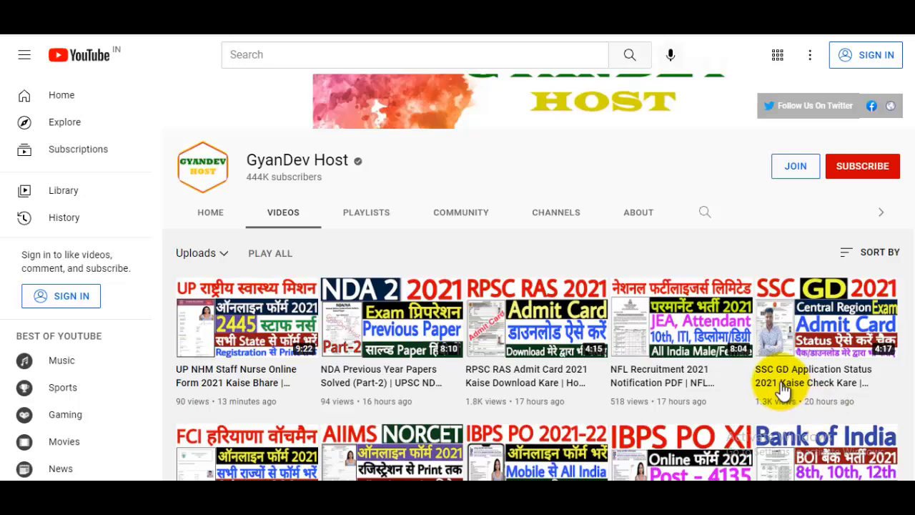
mouse_move(718, 351)
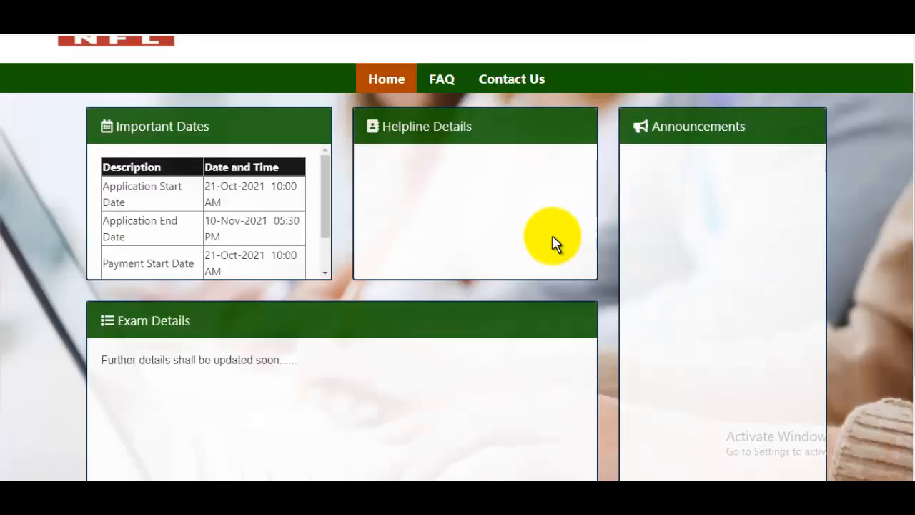
scroll(905, 175, up, 2)
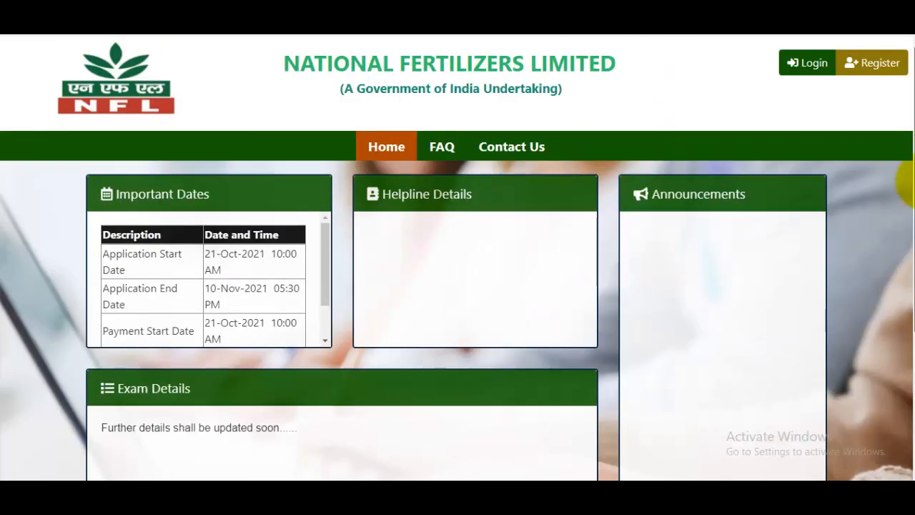
scroll(904, 322, down, 3)
scroll(904, 214, up, 3)
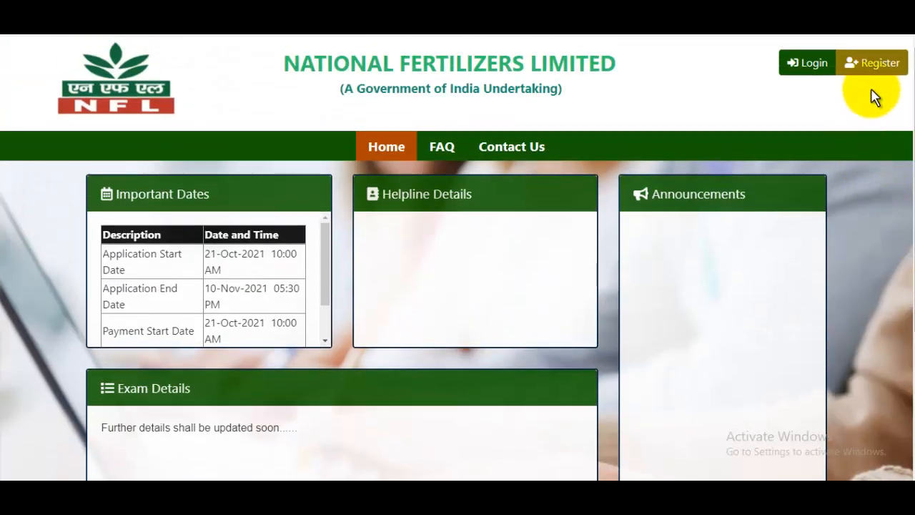
Open the New User Registration form and enter the email ID.
click(876, 63)
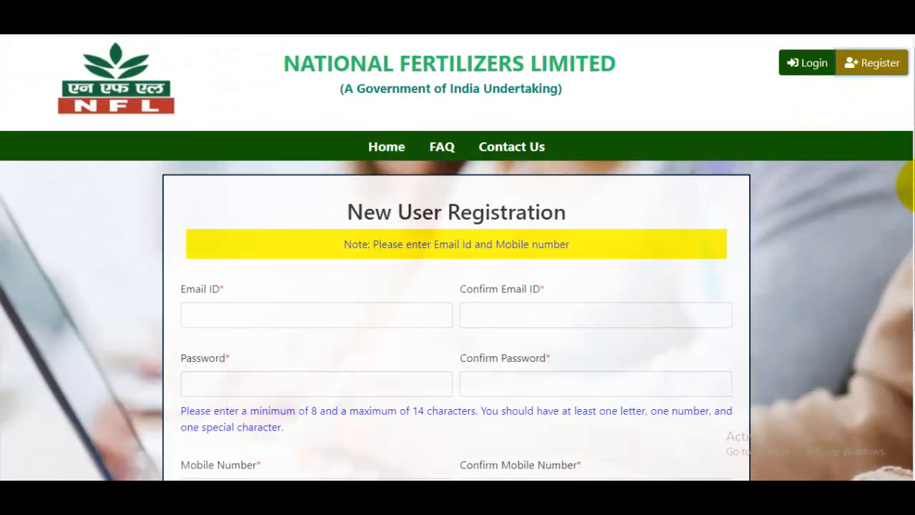
scroll(907, 184, down, 2)
click(295, 187)
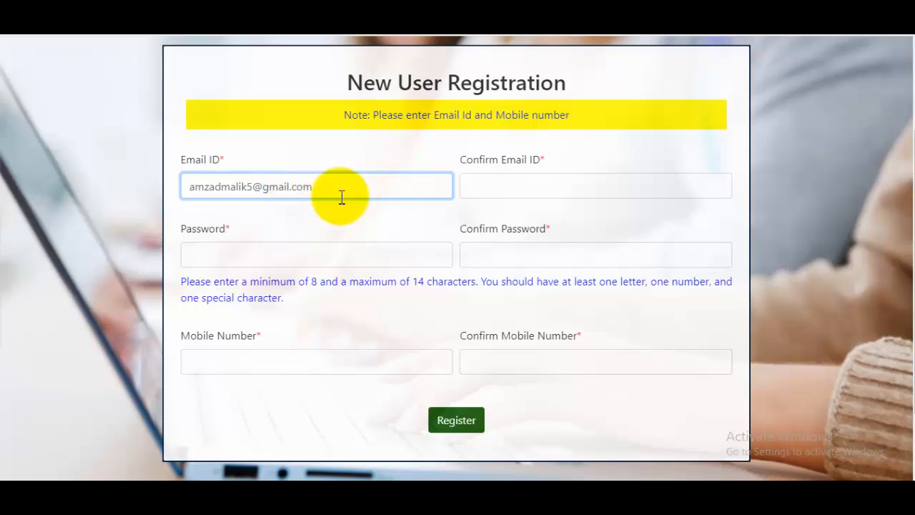
Step past the confirm-email and password fields, then load a 'java' search.
click(490, 186)
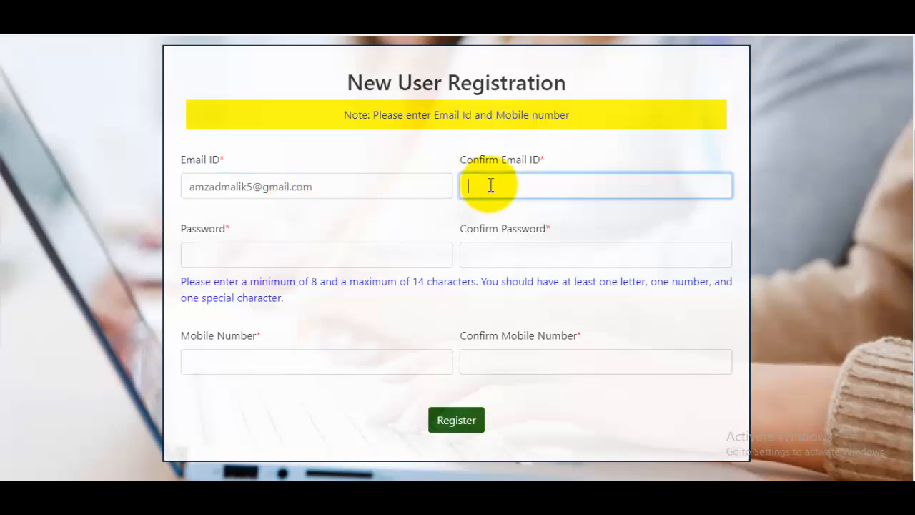
click(277, 259)
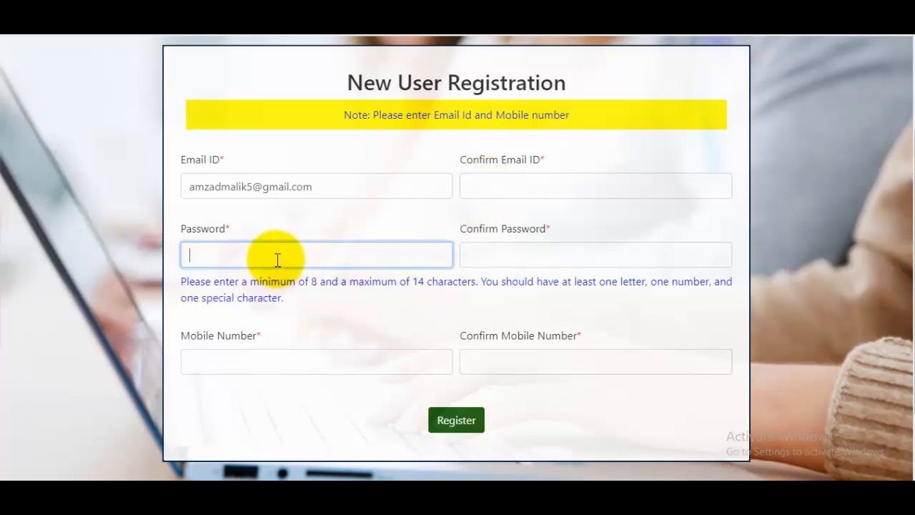
click(504, 255)
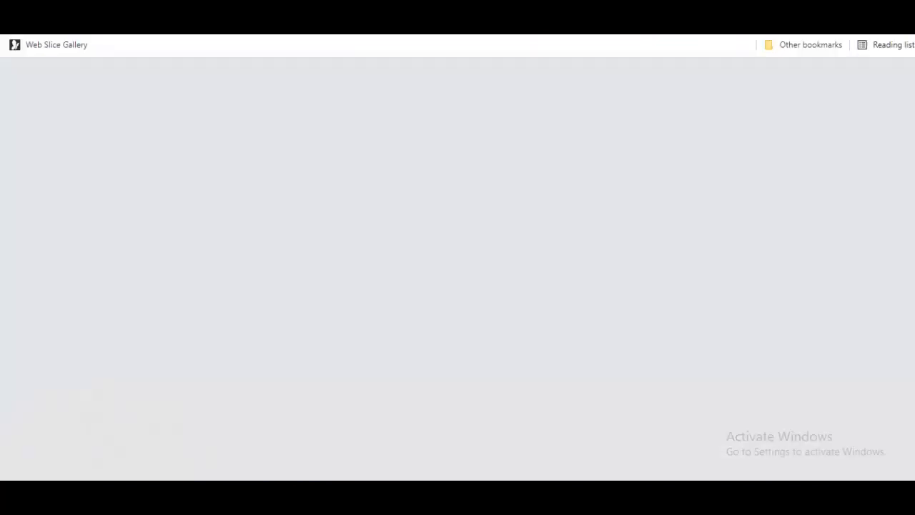
text(java)
key(Return)
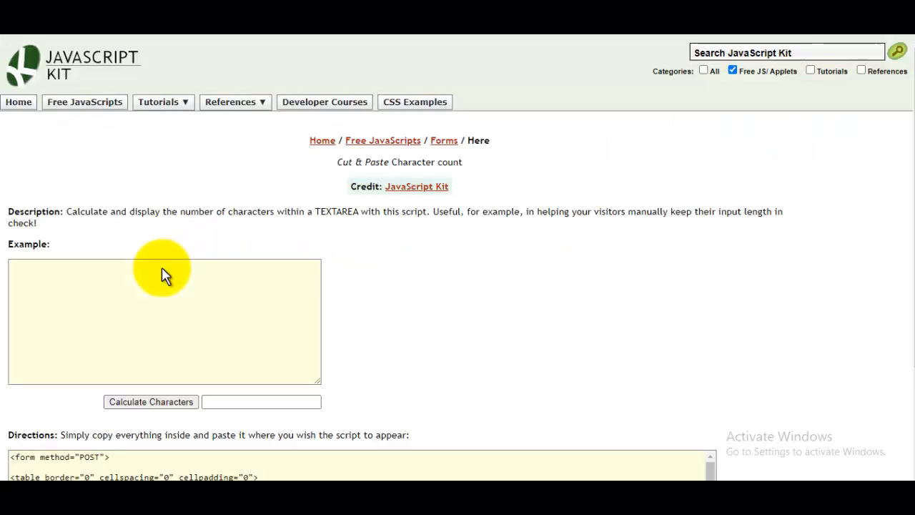
Write the intended account password in JavaScript Kit's character-count box and select it all.
click(121, 290)
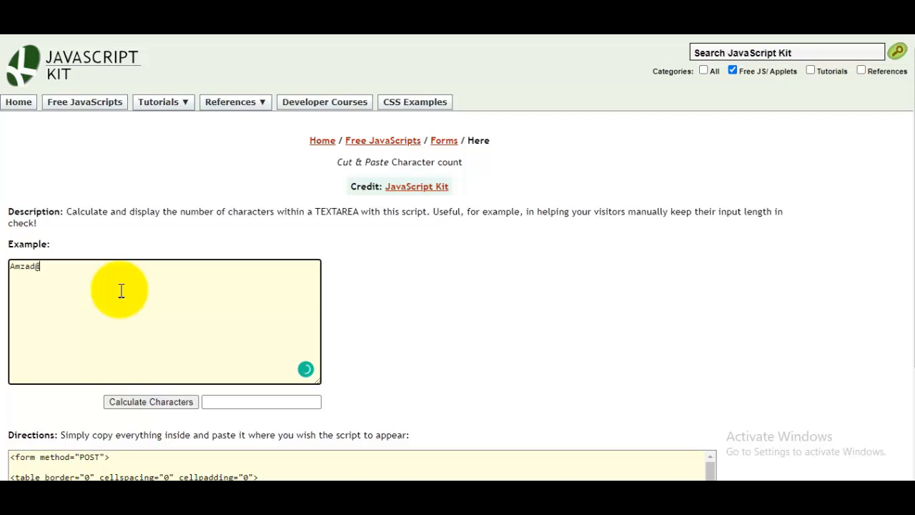
key(ctrl+a)
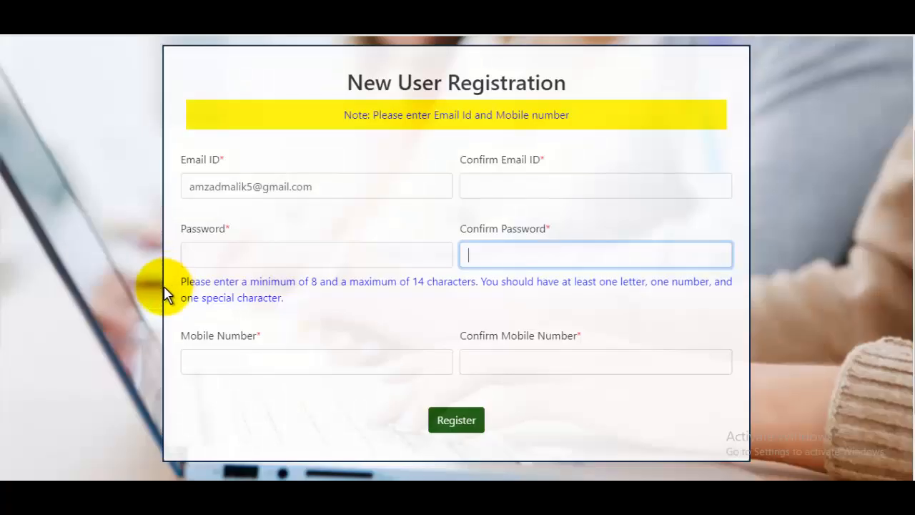
Move through the Mobile Number and Confirm Mobile Number fields of the registration form.
click(296, 362)
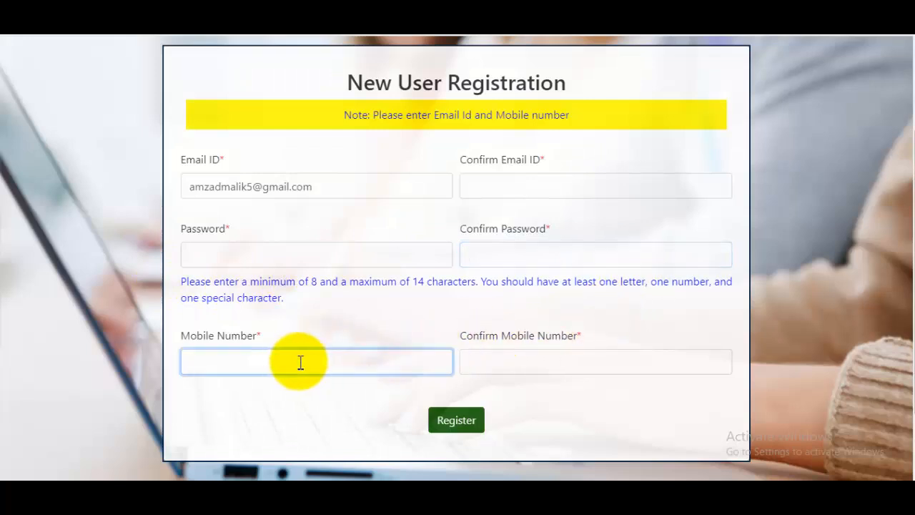
click(529, 371)
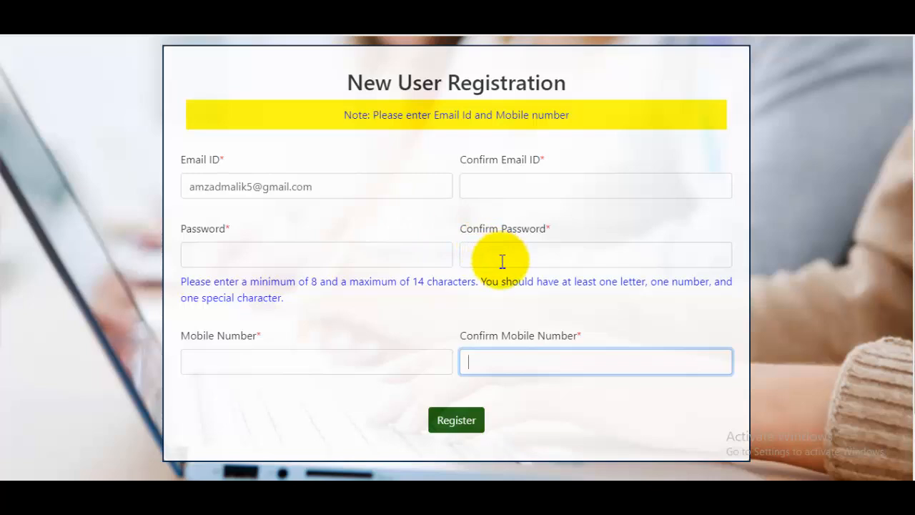
scroll(503, 261, down, 1)
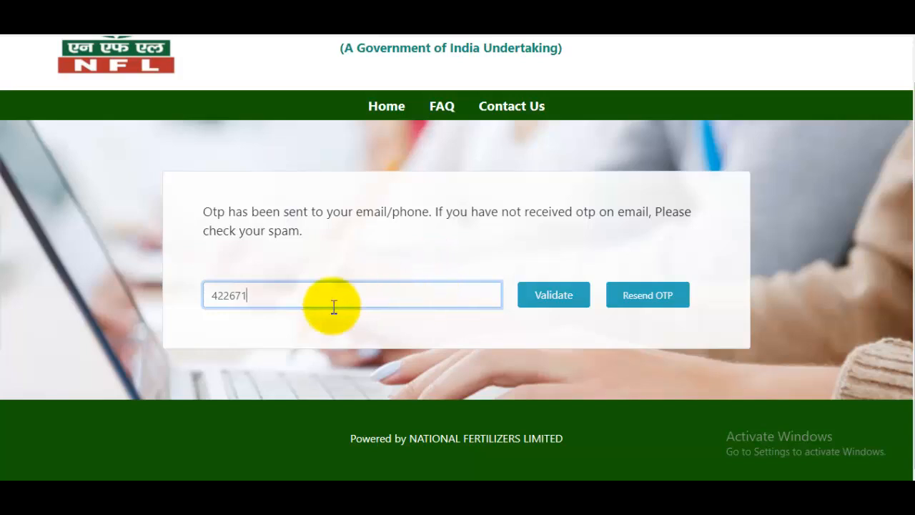
Submit and validate the entered one-time code to finish registering.
click(563, 304)
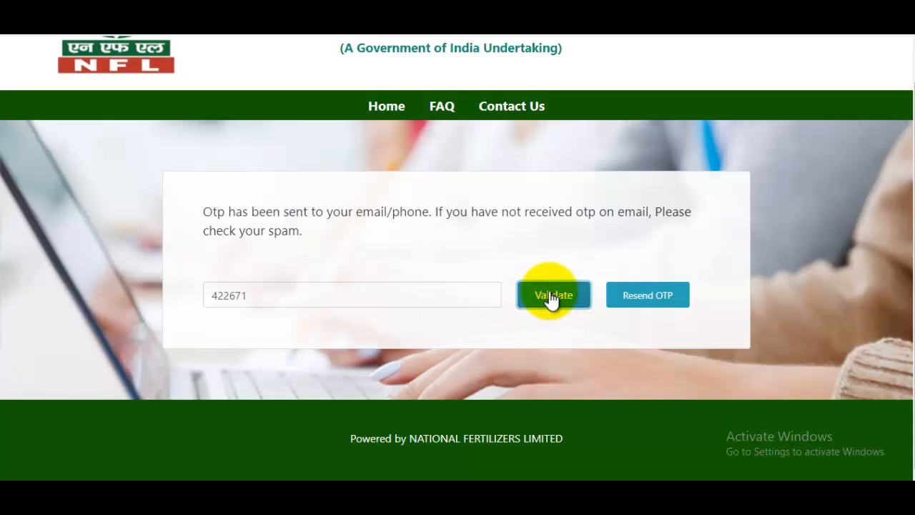
click(551, 299)
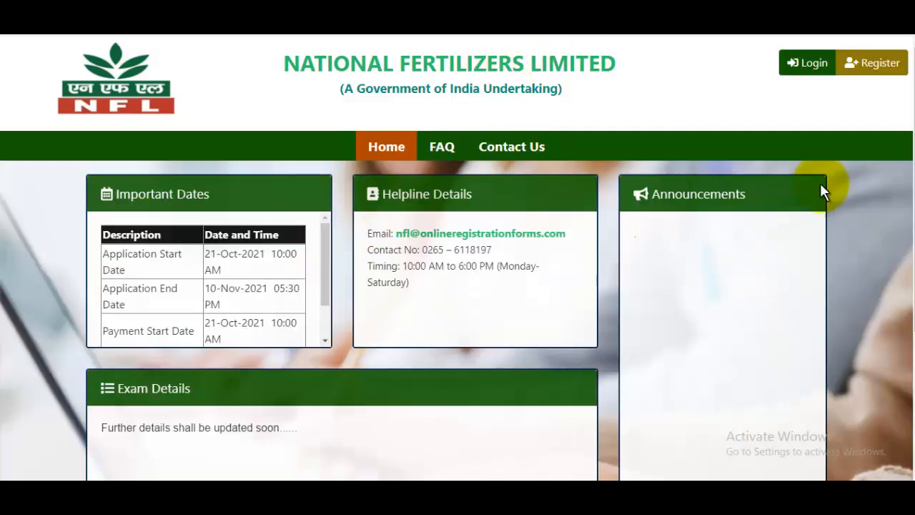
Open the Login form and fill the login email and password fields.
click(807, 63)
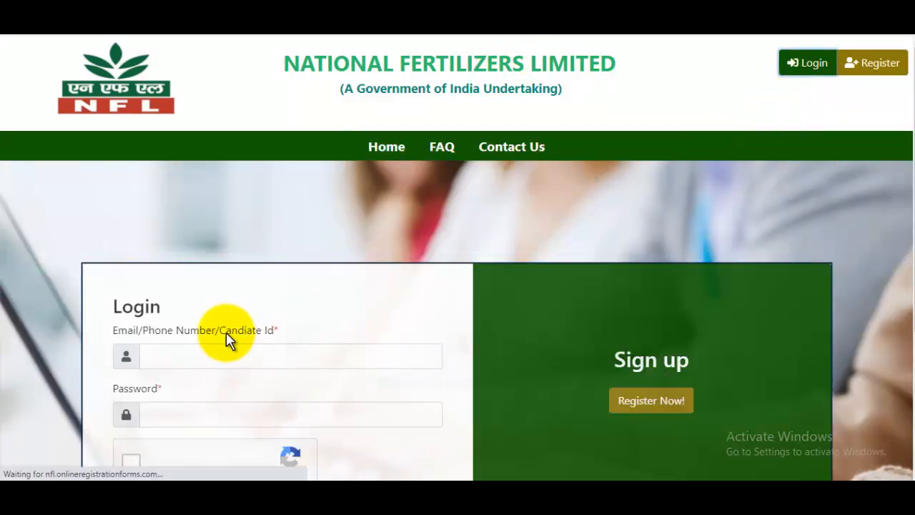
click(278, 351)
scroll(286, 348, down, 2)
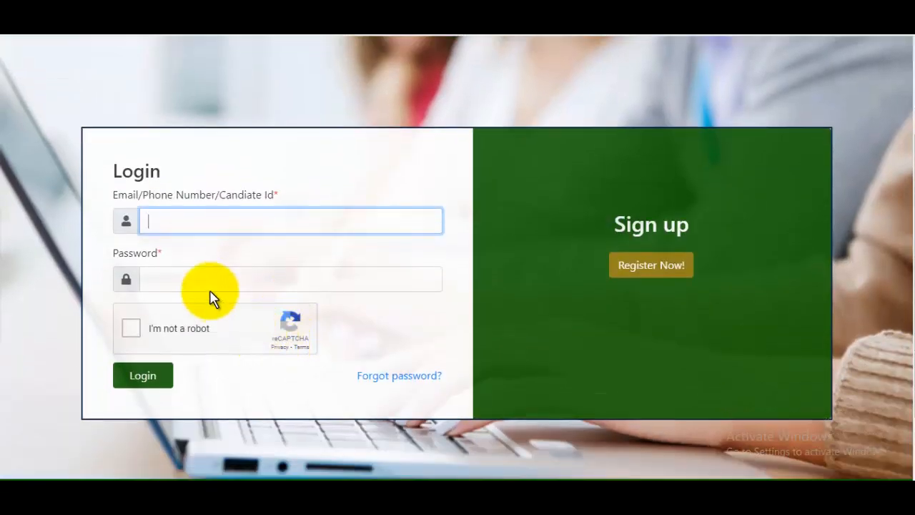
click(191, 283)
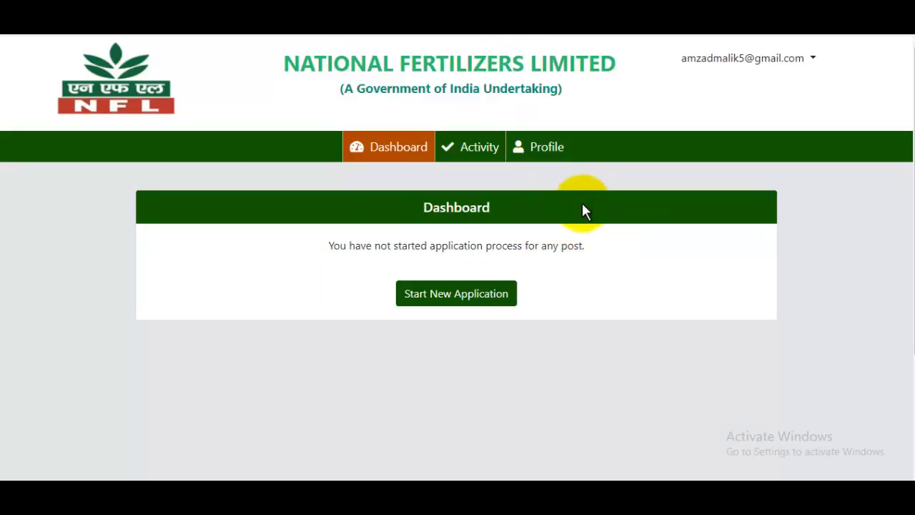
Begin a new application, tick the advertised-specification declaration, and continue to Post selection.
click(463, 296)
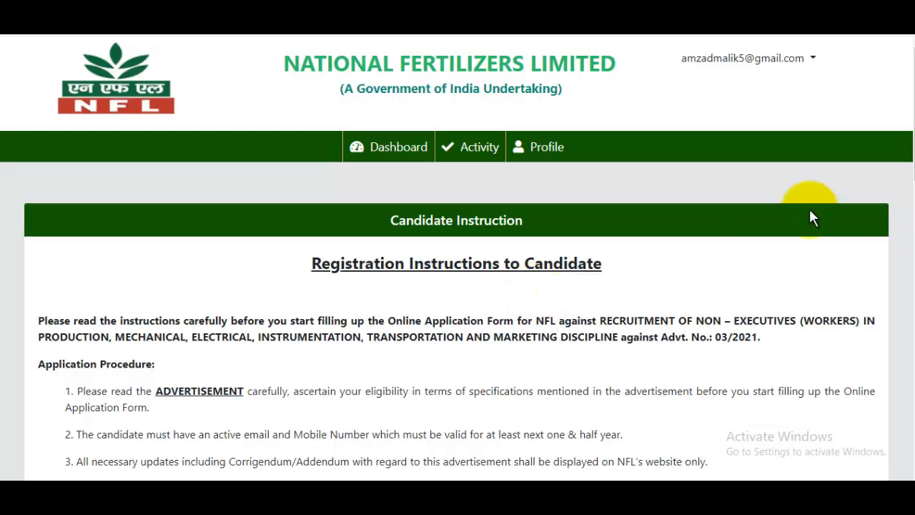
drag(908, 89, 905, 386)
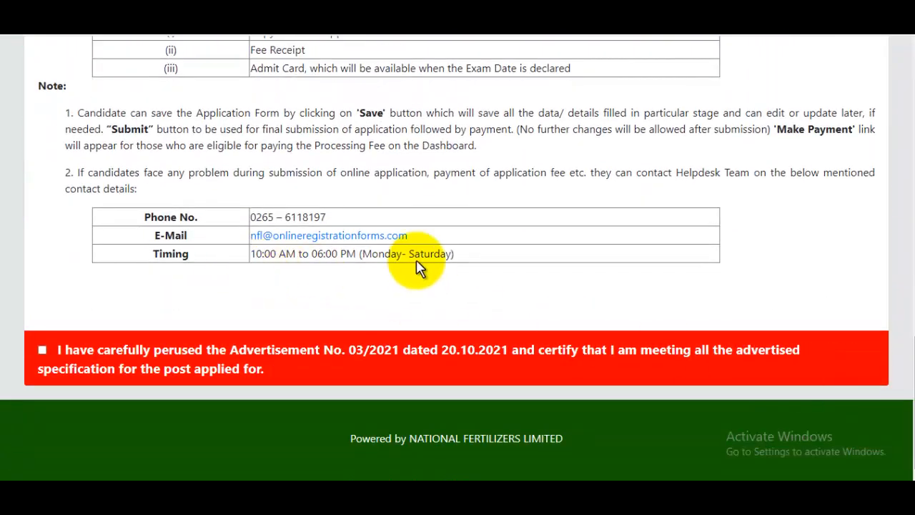
click(42, 349)
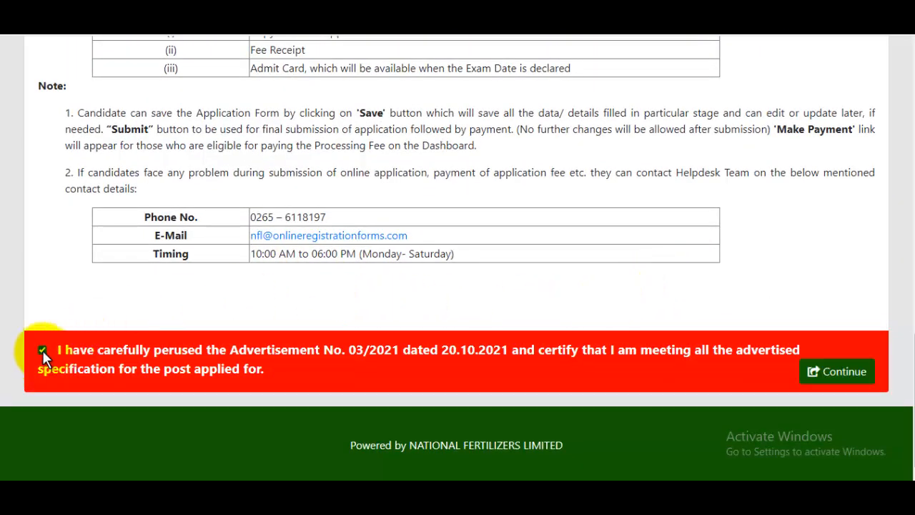
click(838, 371)
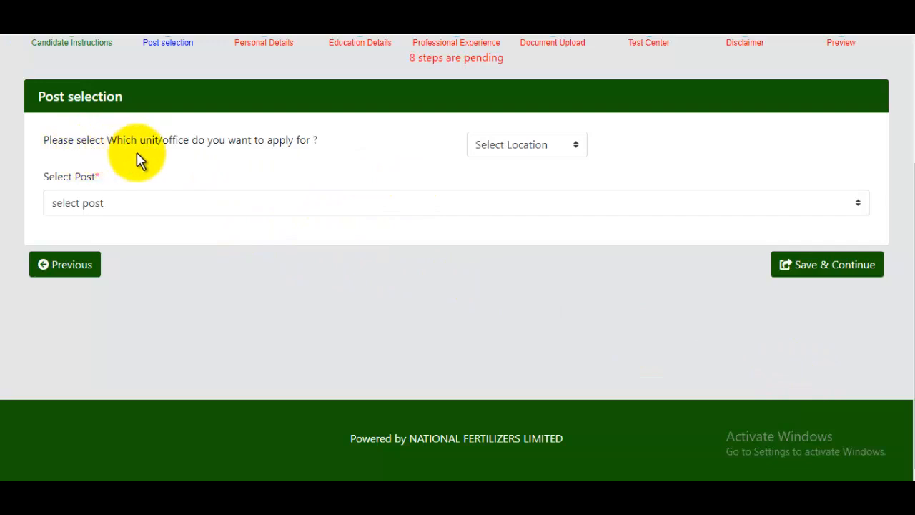
Choose PANIPAT as location and LOCO ATTENDANT GR III as post, then save.
click(516, 146)
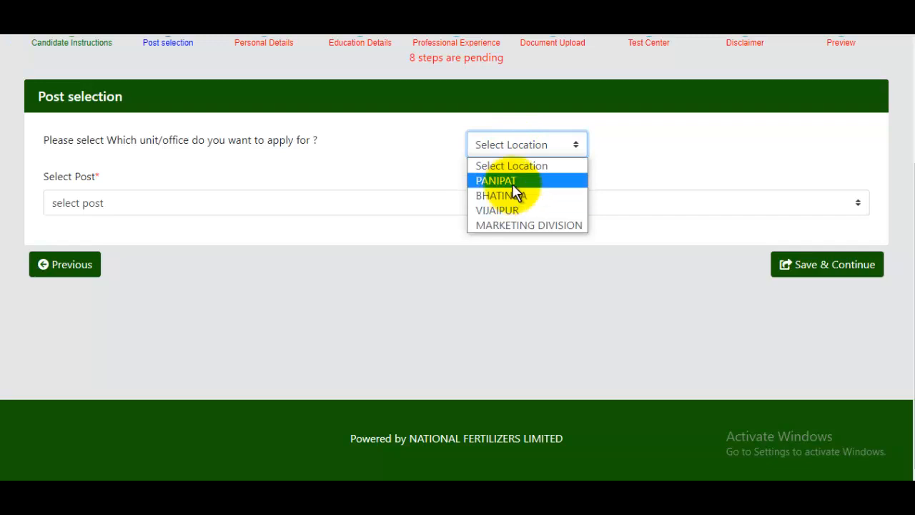
click(513, 185)
click(184, 205)
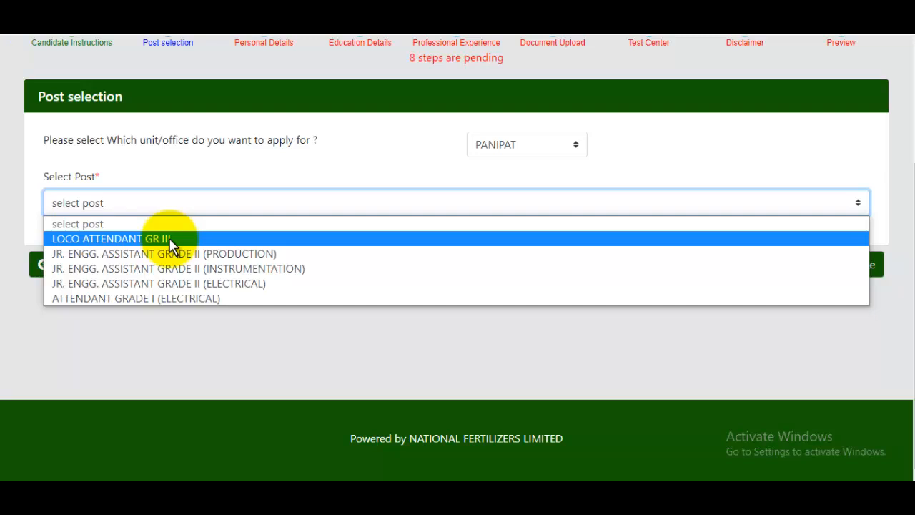
click(218, 240)
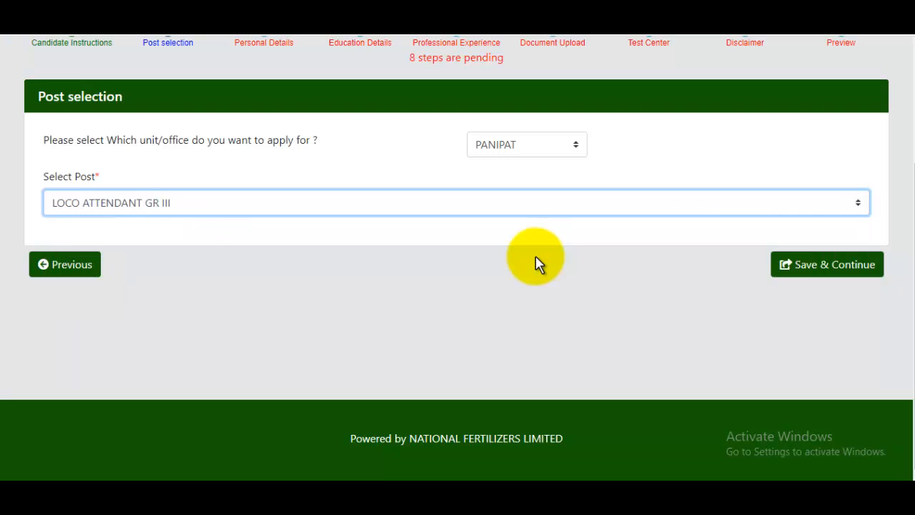
click(822, 265)
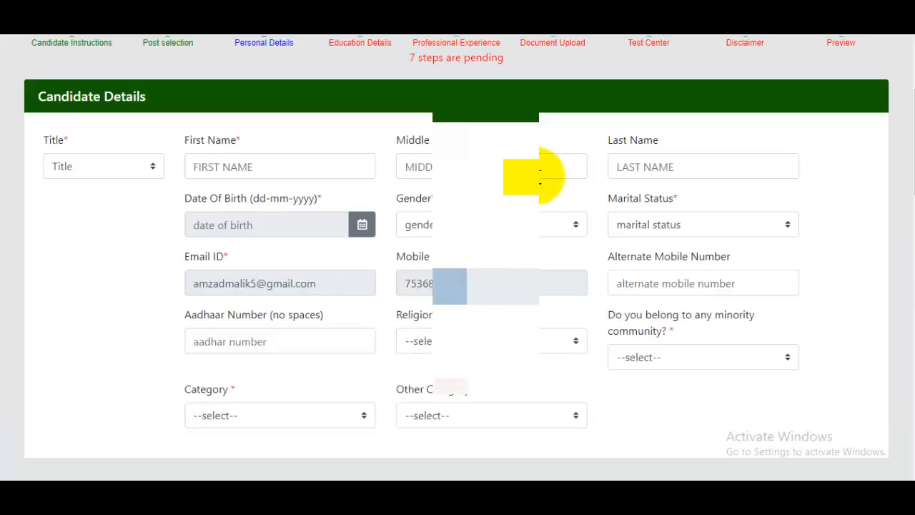
Zoom the page to 110%, set title MR and enter the candidate's name.
key(ctrl+plus)
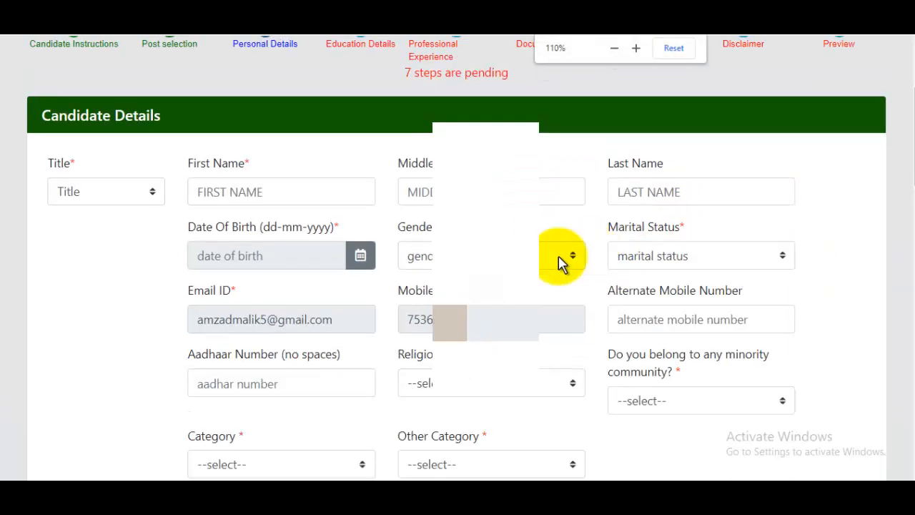
click(83, 197)
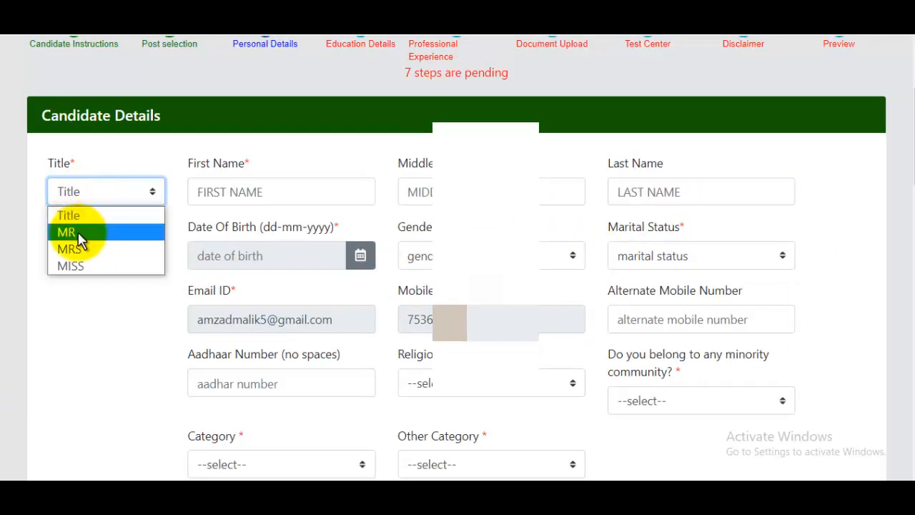
click(79, 236)
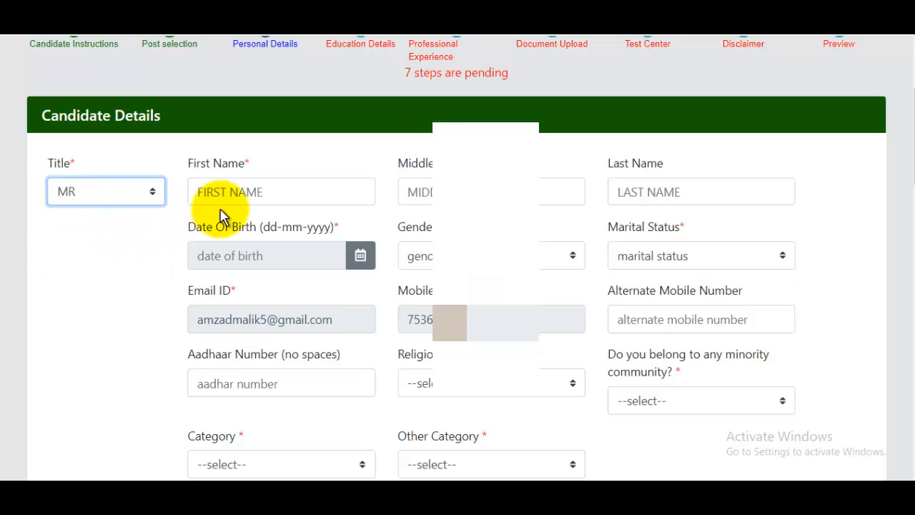
click(254, 192)
text(AMZAD)
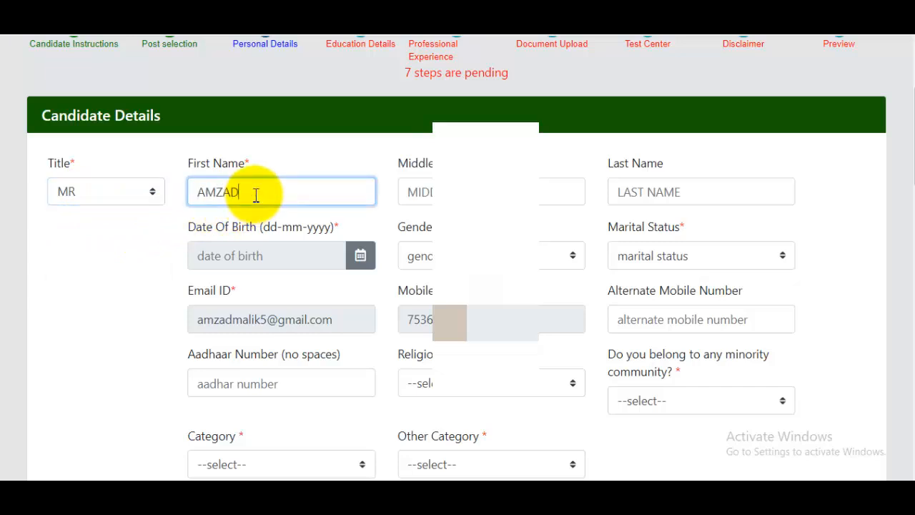
click(491, 191)
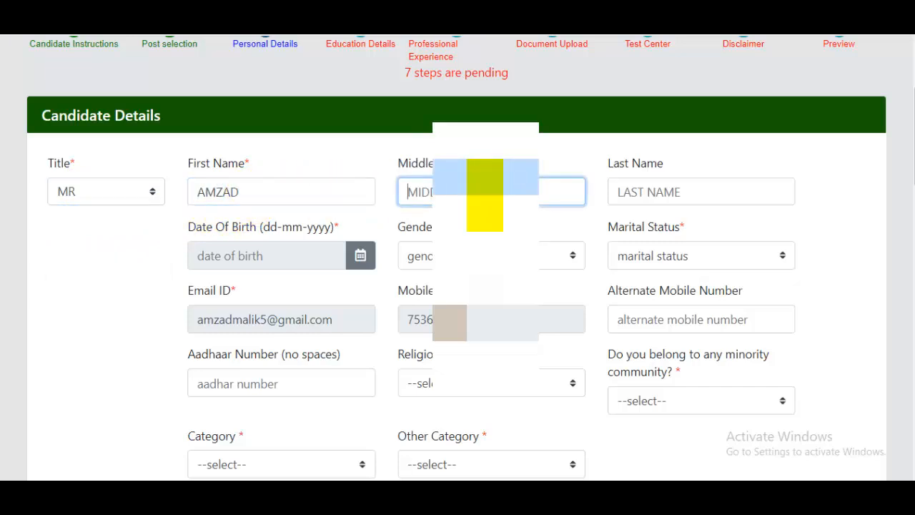
click(685, 199)
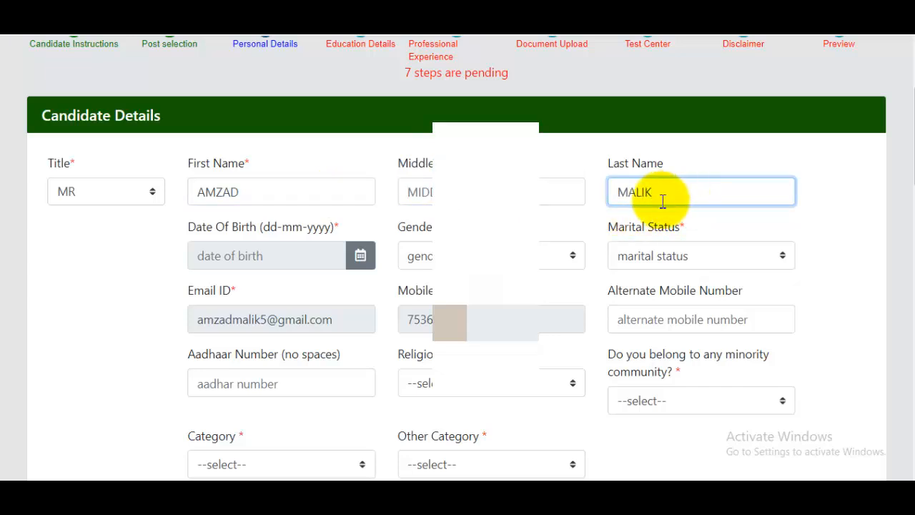
click(361, 255)
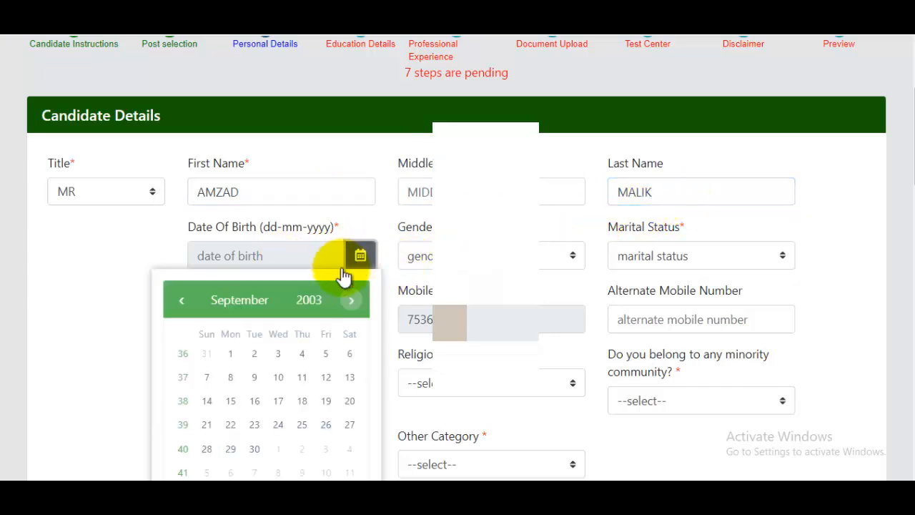
click(325, 300)
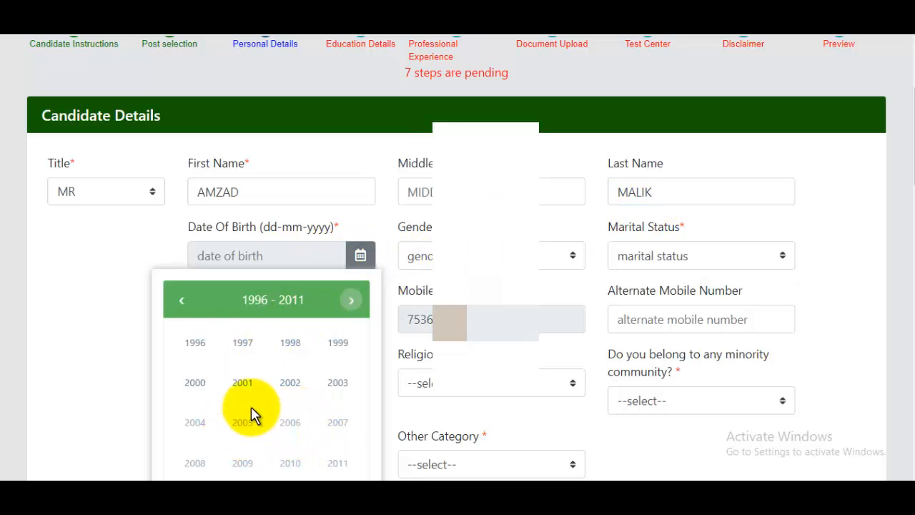
click(242, 342)
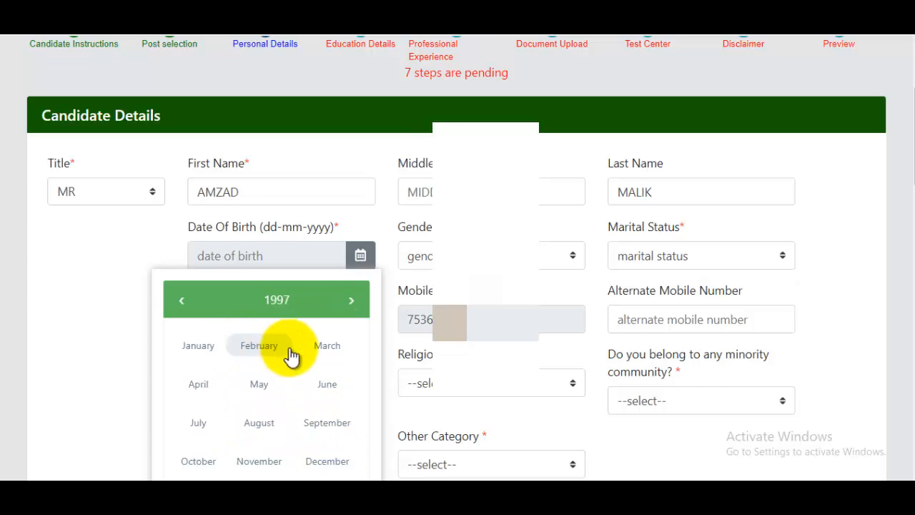
click(259, 384)
click(323, 355)
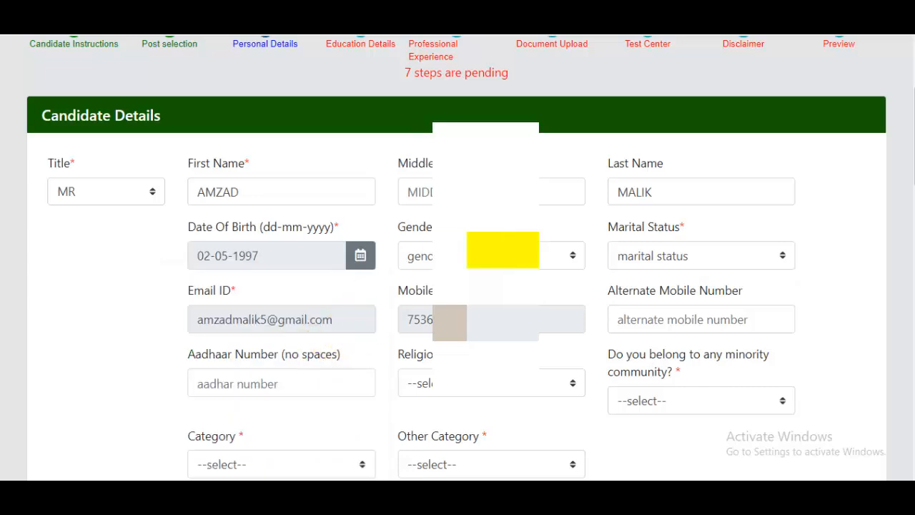
click(500, 250)
click(437, 296)
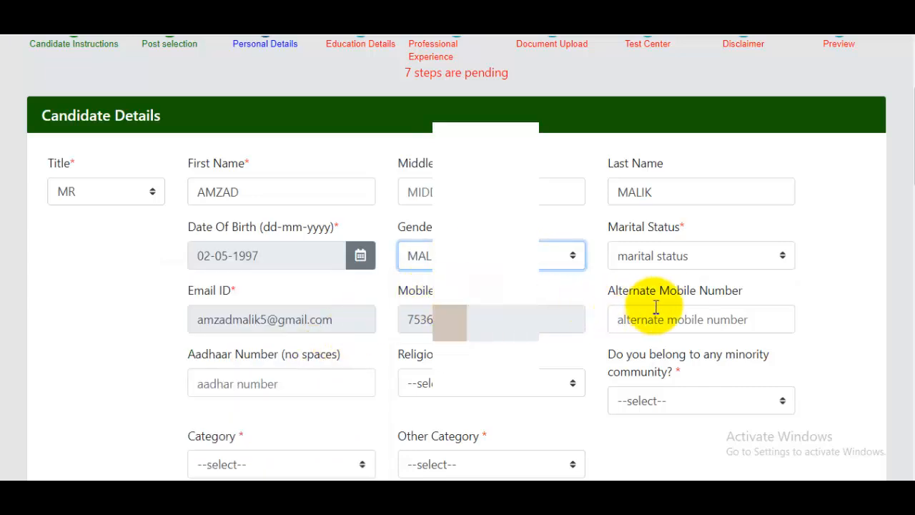
click(708, 270)
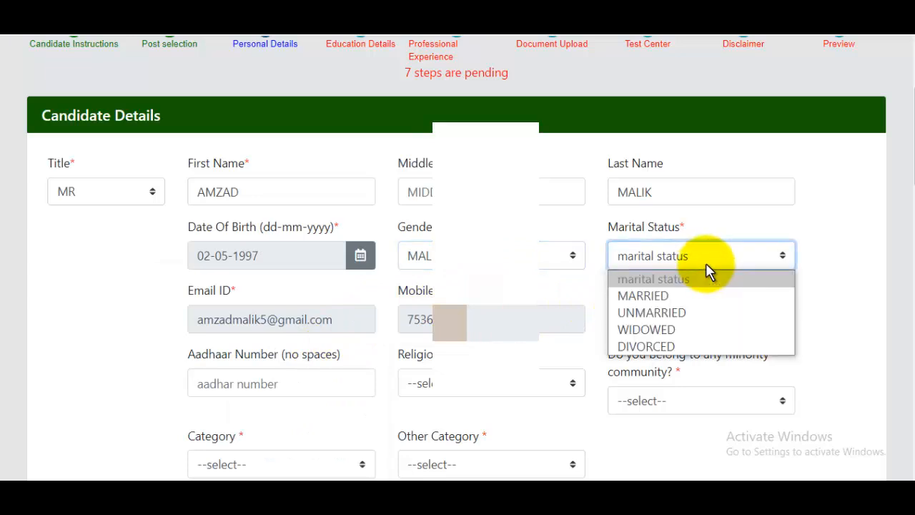
click(657, 313)
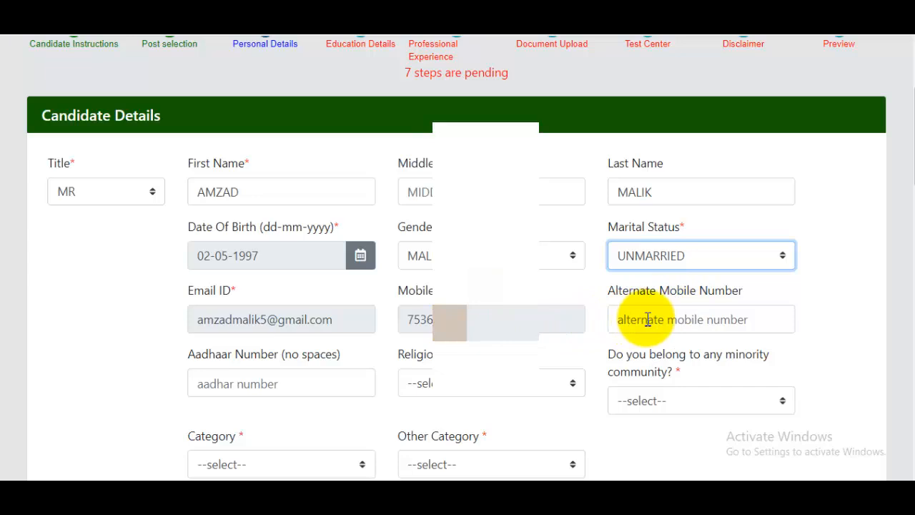
Set religion MUSLIM, minority community Yes and Other Category NOT APPLICABLE.
click(647, 319)
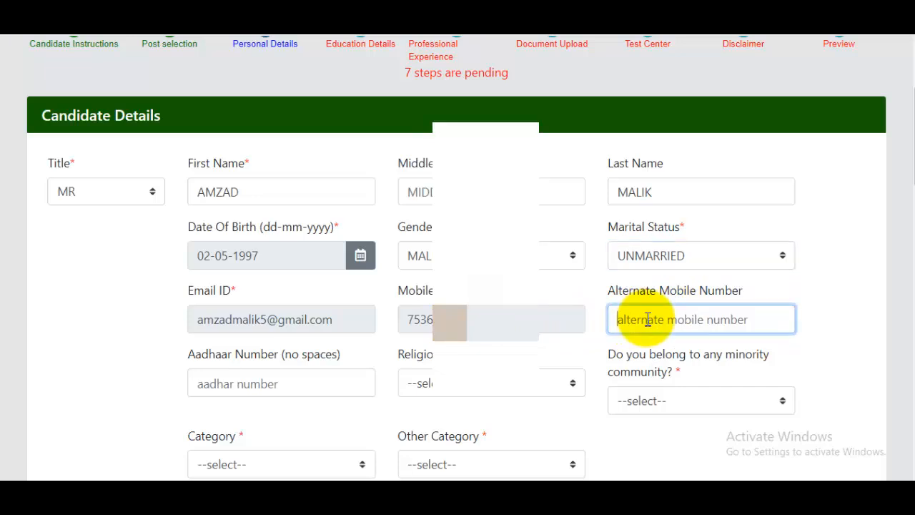
click(250, 391)
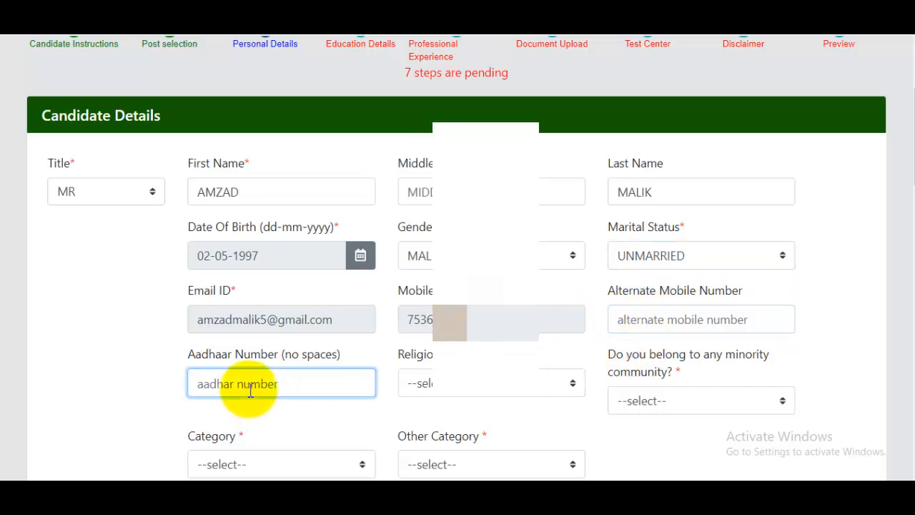
click(457, 392)
click(439, 275)
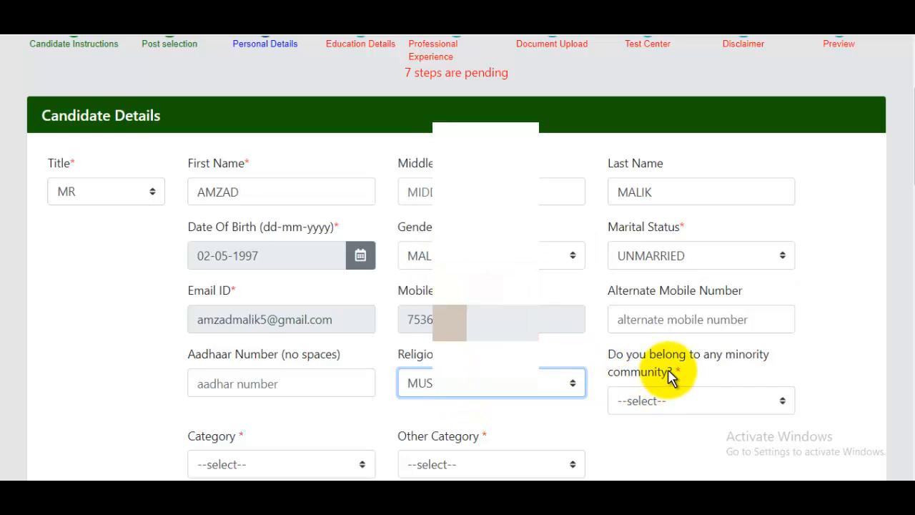
click(675, 403)
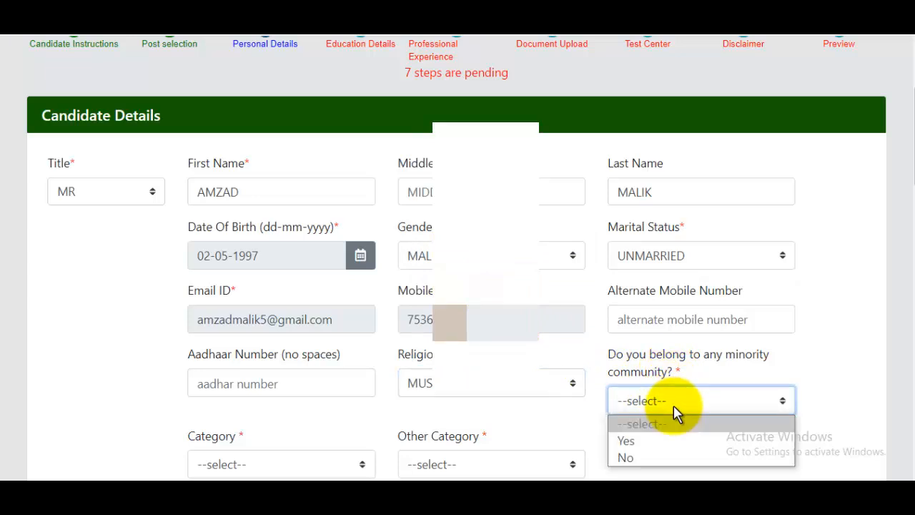
click(627, 443)
click(276, 465)
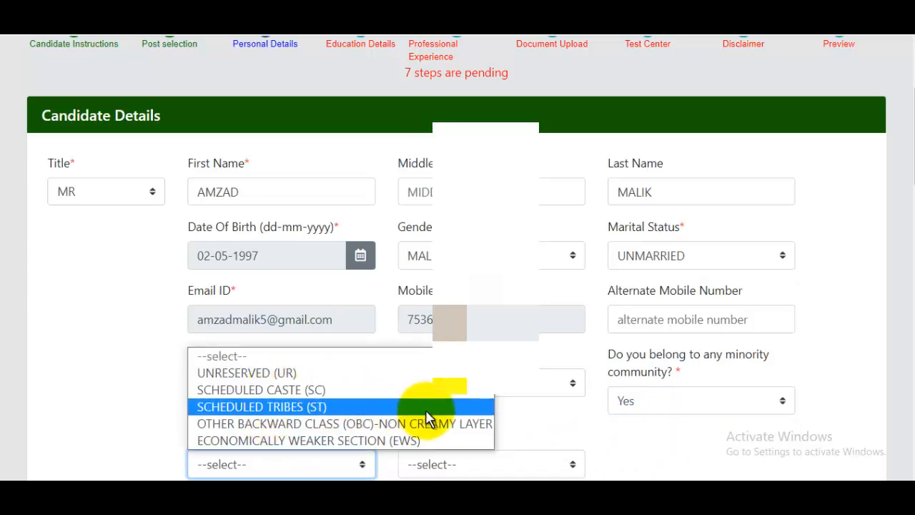
click(504, 428)
click(500, 460)
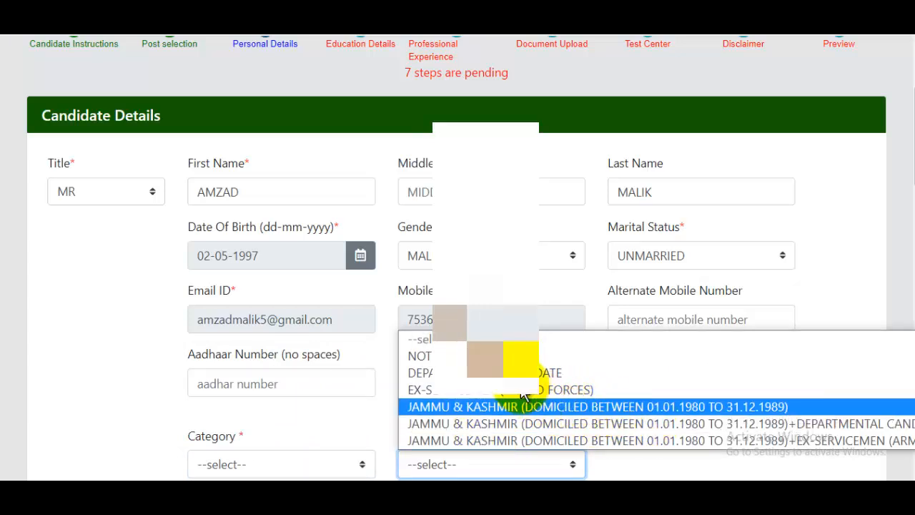
click(503, 356)
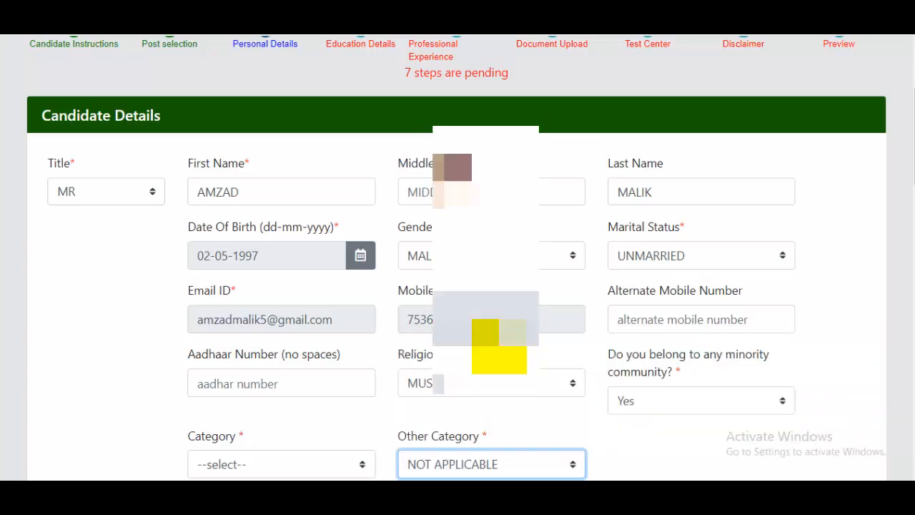
Set the father's title to MR and enter his first and last names.
scroll(459, 214, down, 5)
click(77, 179)
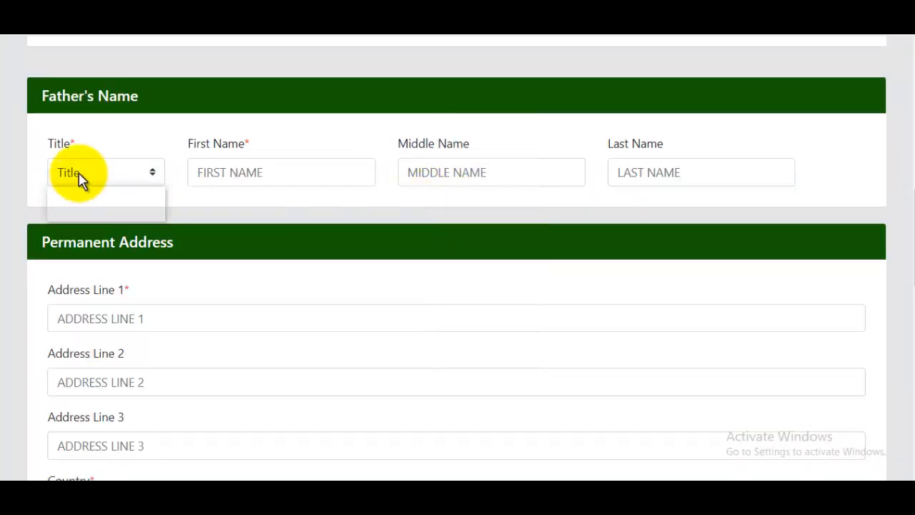
click(77, 207)
click(263, 177)
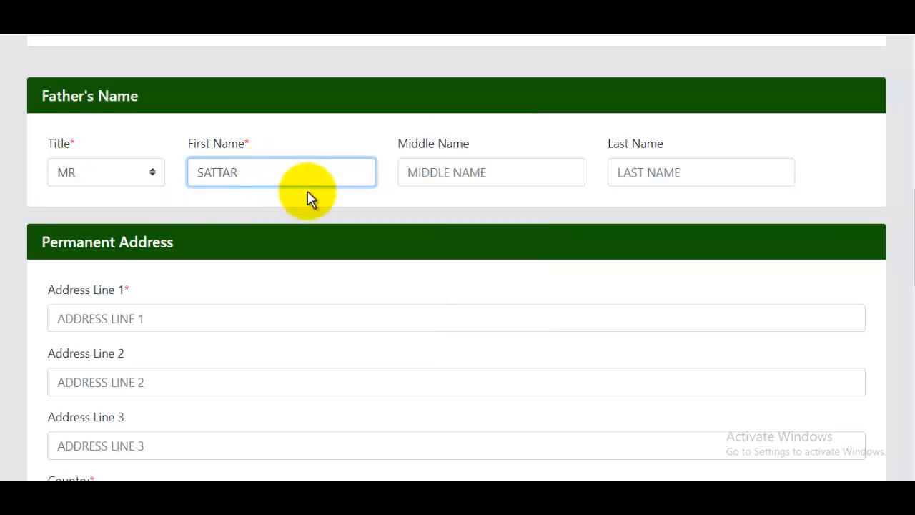
click(660, 176)
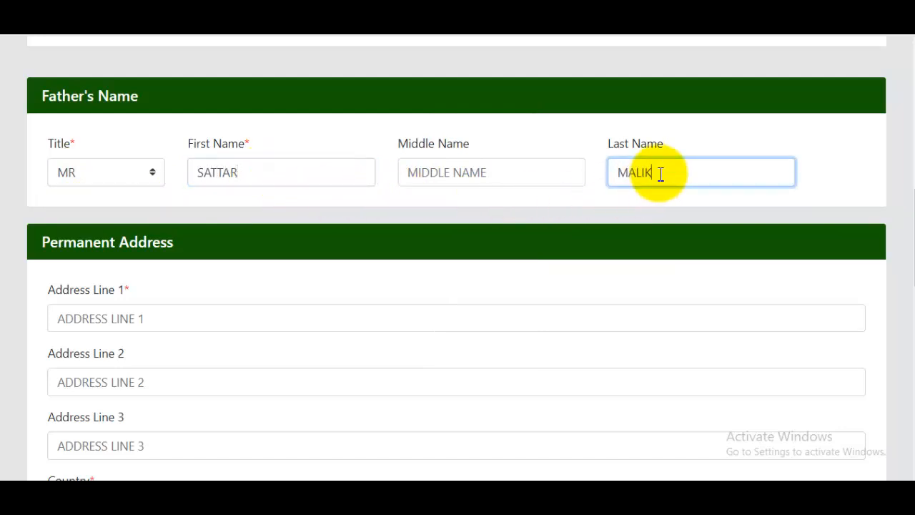
Enter address line 1 and set country INDIA, state UTTAR PRADESH, district SAHARANPUR.
scroll(899, 261, down, 3)
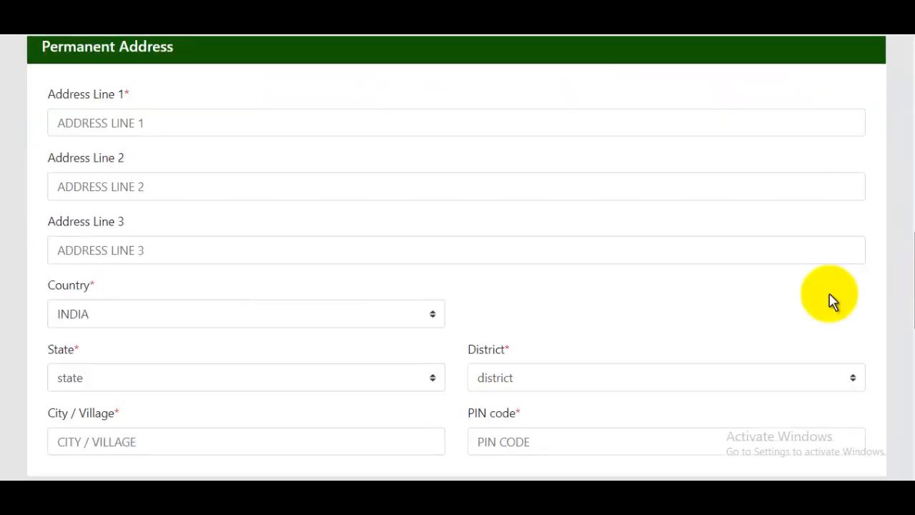
click(207, 121)
text(SAWANT KHEDI)
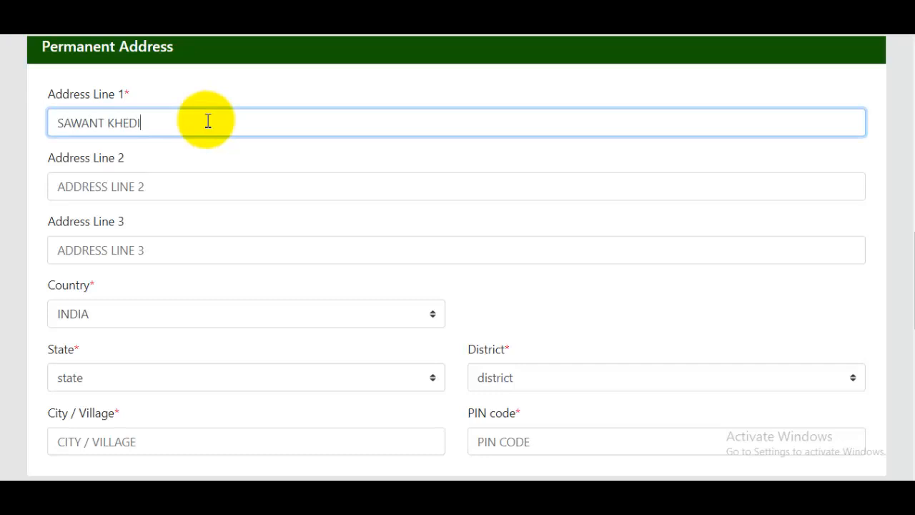
click(101, 316)
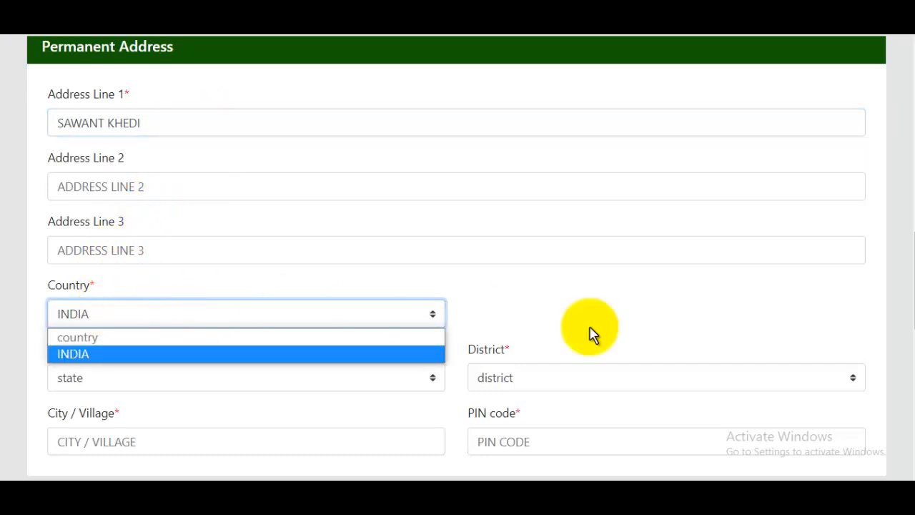
click(479, 318)
scroll(906, 275, down, 3)
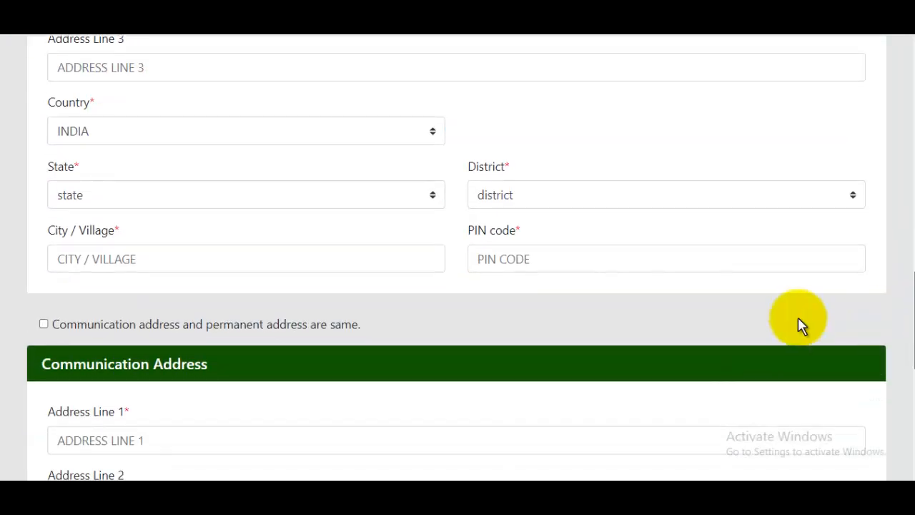
click(96, 195)
key(u)
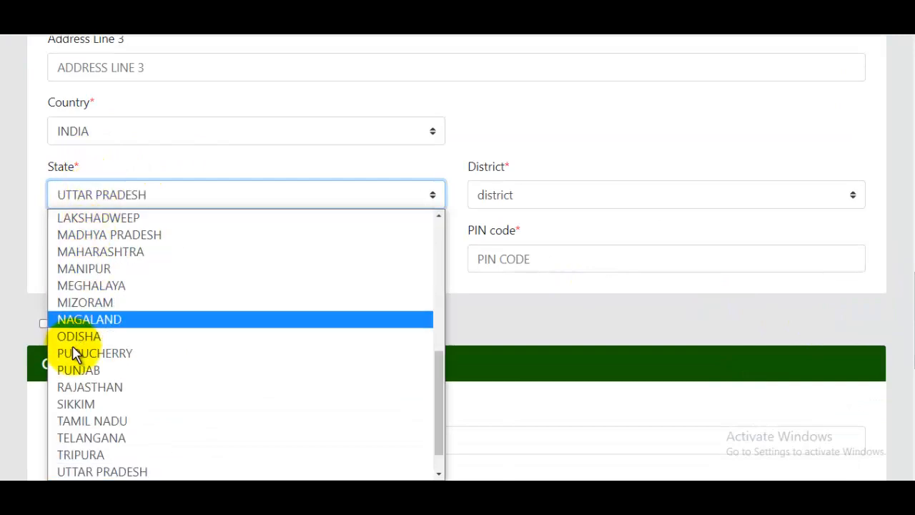
click(79, 472)
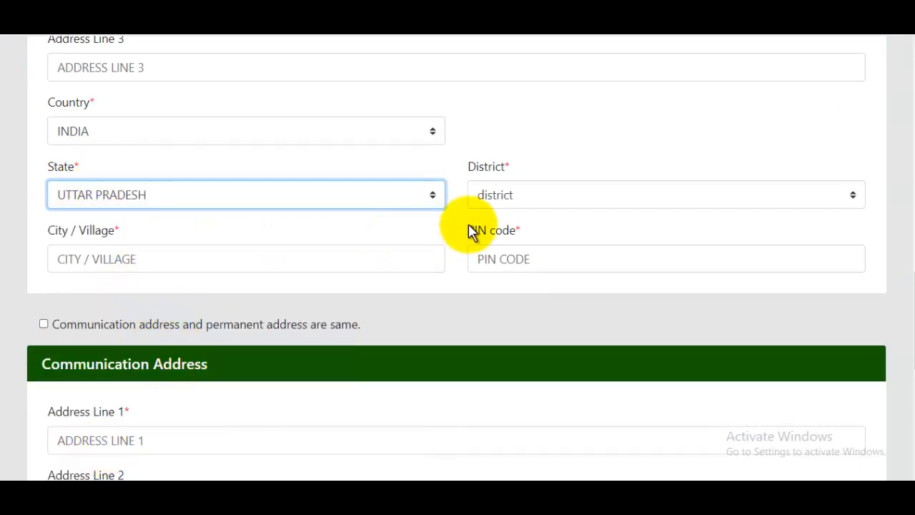
click(541, 203)
key(s)
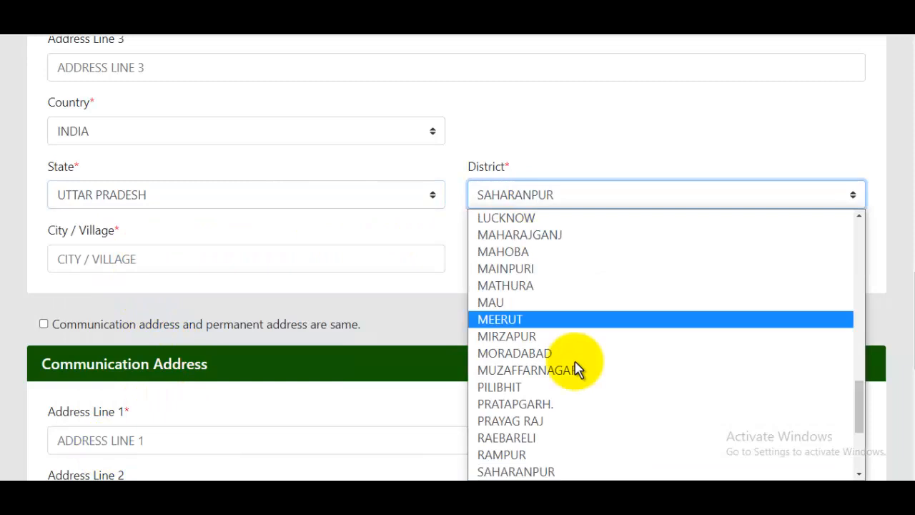
click(533, 471)
Enter city and PIN, mark communication address same as permanent, and save.
click(102, 261)
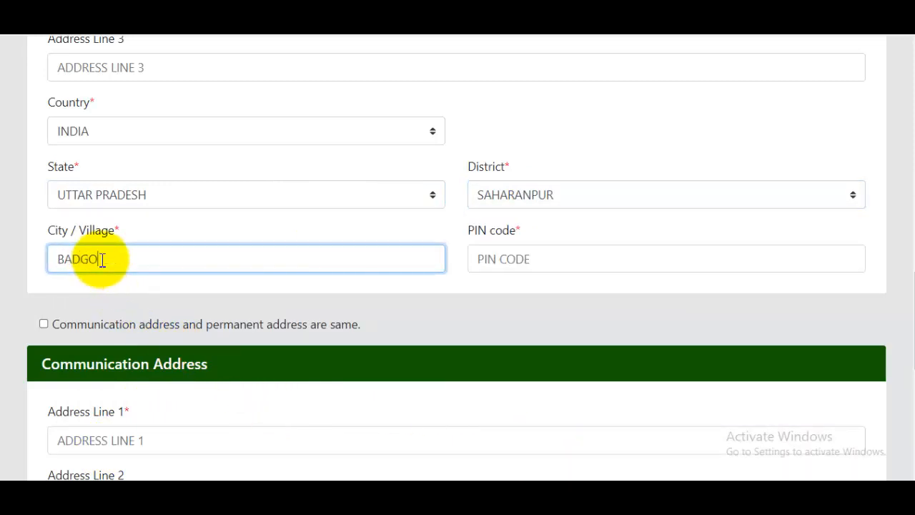
click(498, 264)
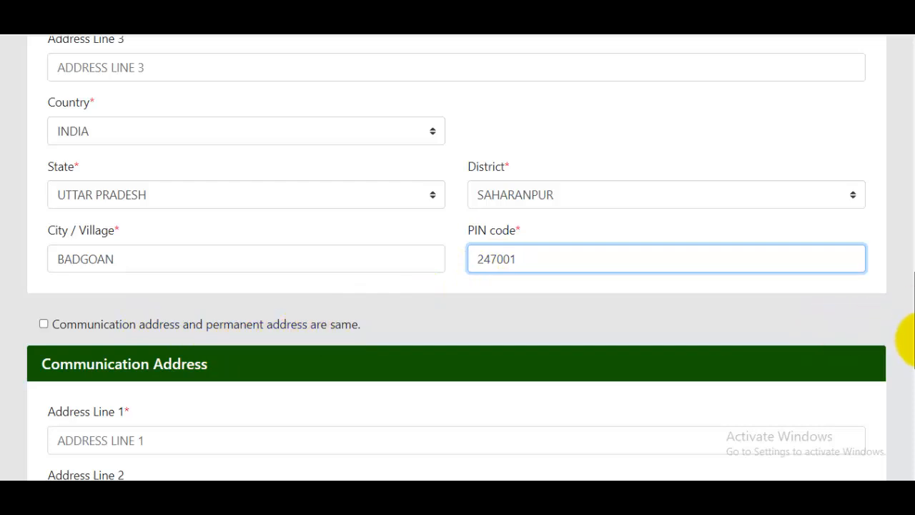
scroll(908, 335, down, 3)
click(43, 127)
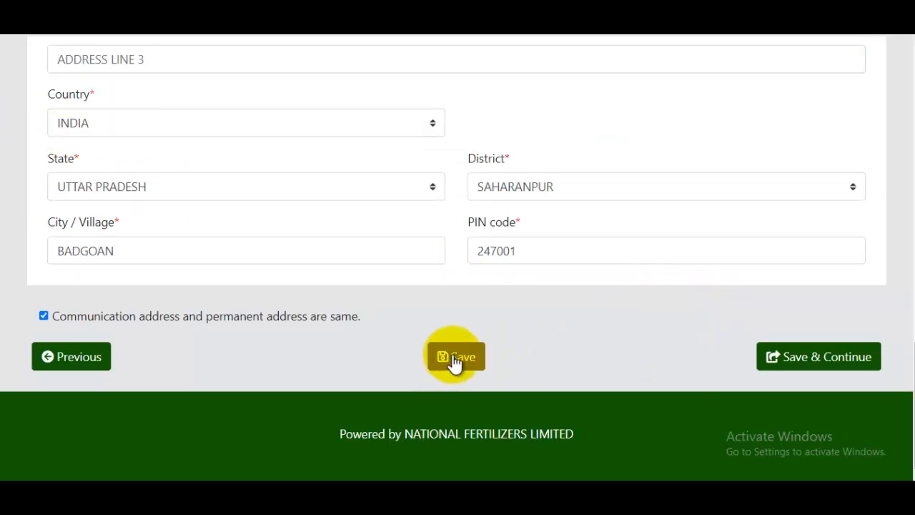
click(844, 379)
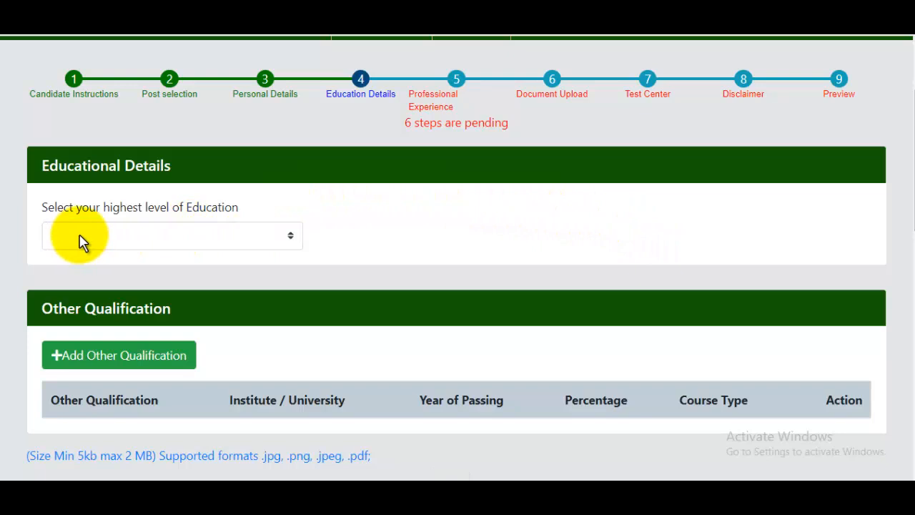
Choose GRADUATION / DIPLOMA / ITI as highest education and SSC/10TH as the first row's major subject.
click(271, 241)
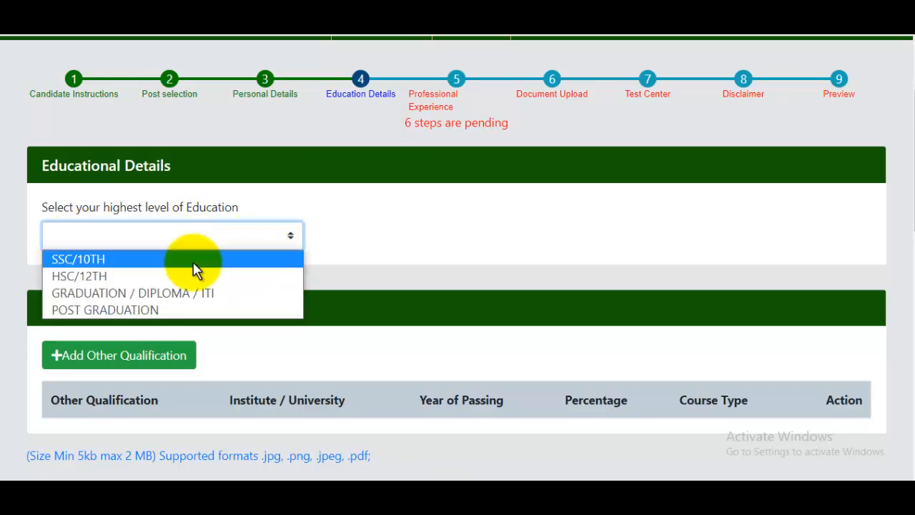
click(137, 293)
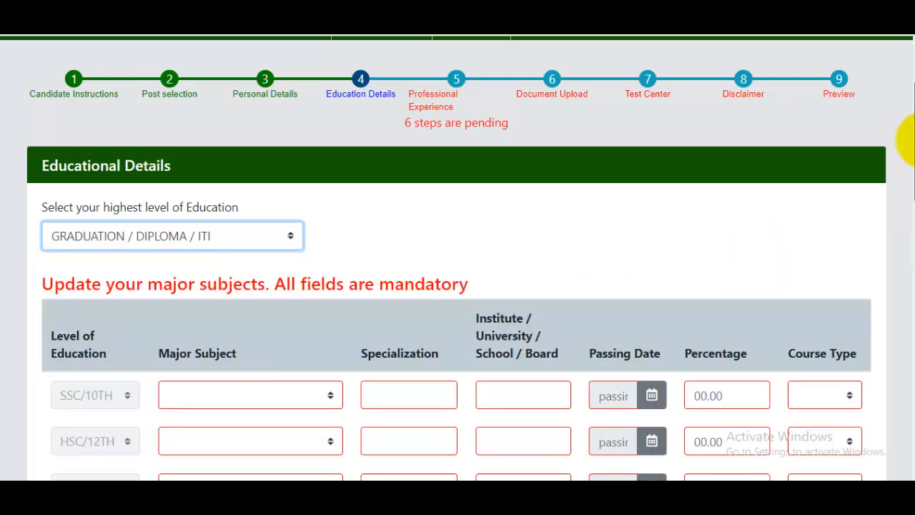
scroll(903, 164, down, 2)
click(229, 244)
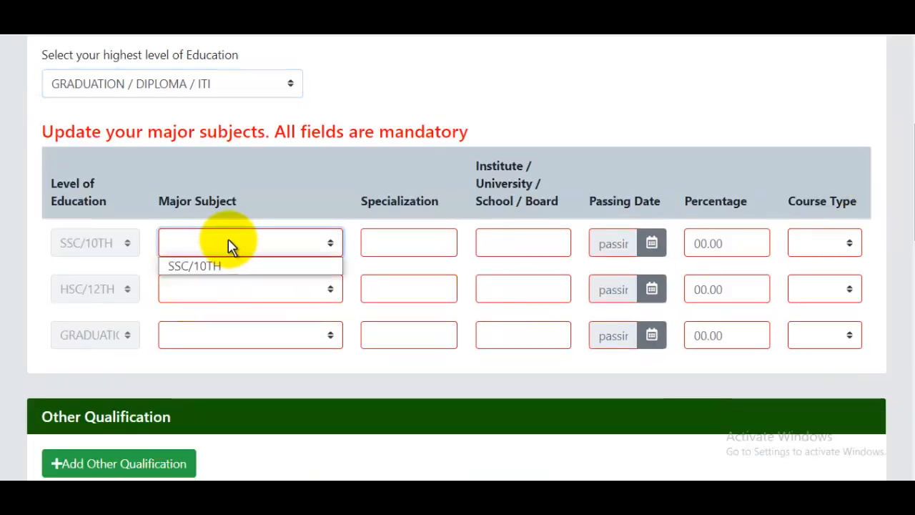
click(203, 265)
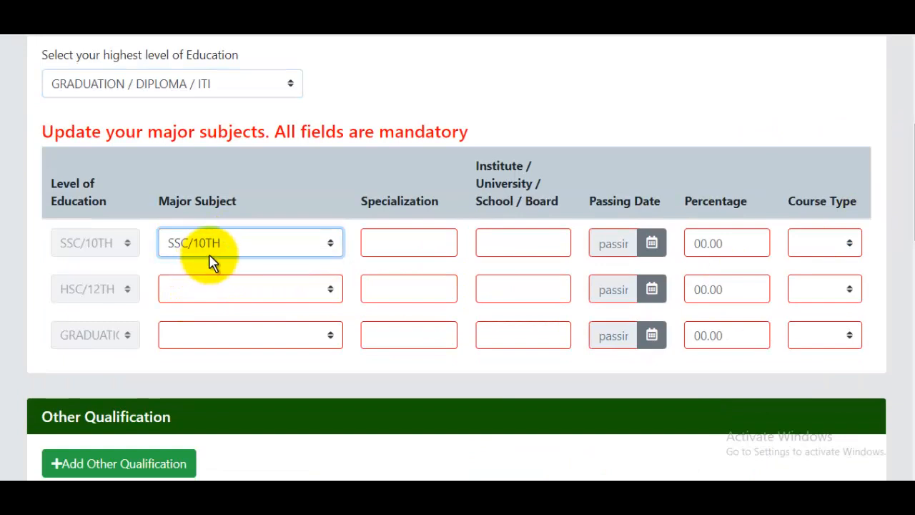
Enter ALL SUBJECT as specialization and UP BOARD as board in the SSC/10TH row.
click(411, 239)
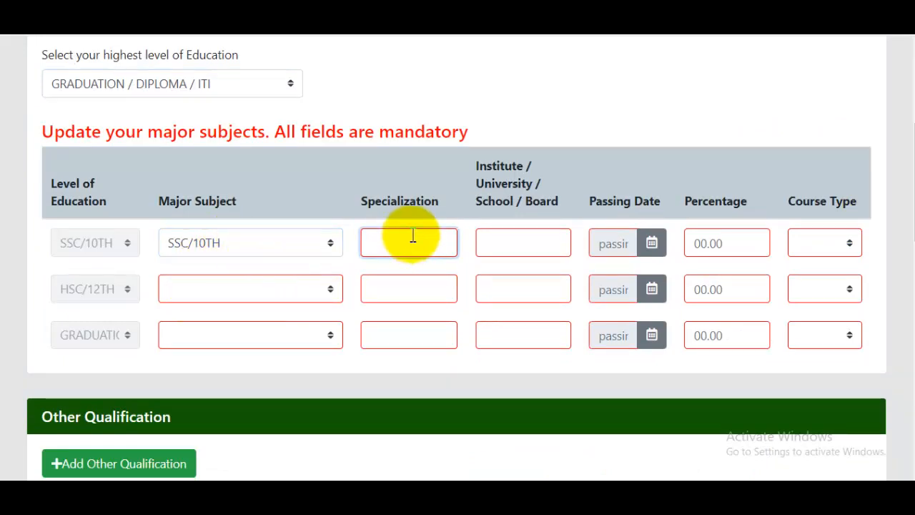
text(ALL SUBJECT)
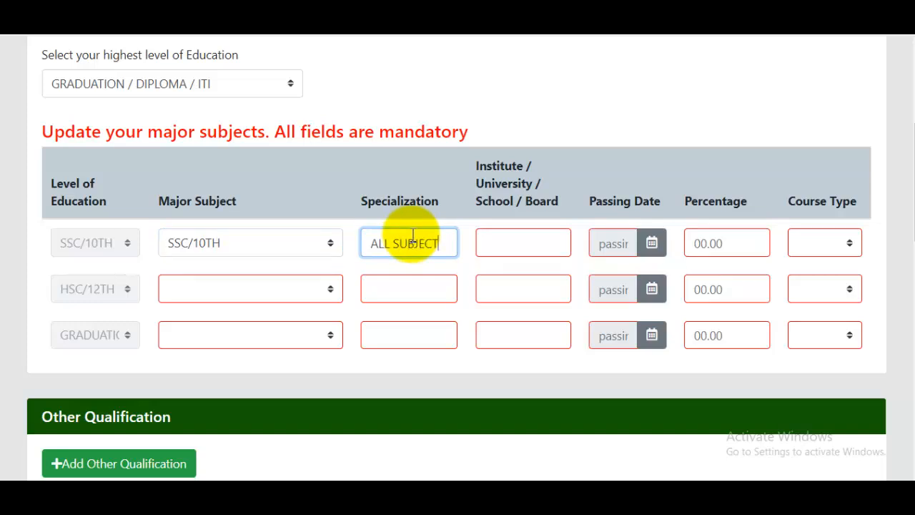
click(532, 248)
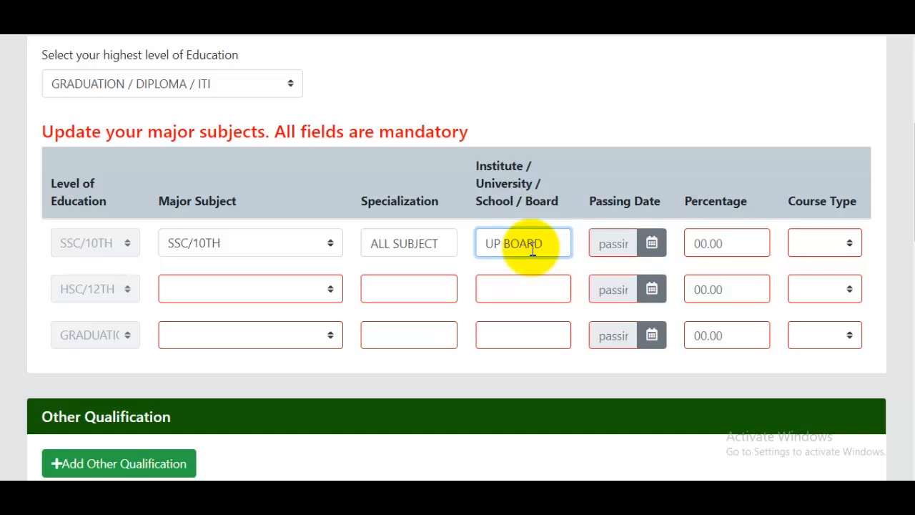
Set the SSC/10TH passing date to 14 July 2010 in the calendar.
click(617, 243)
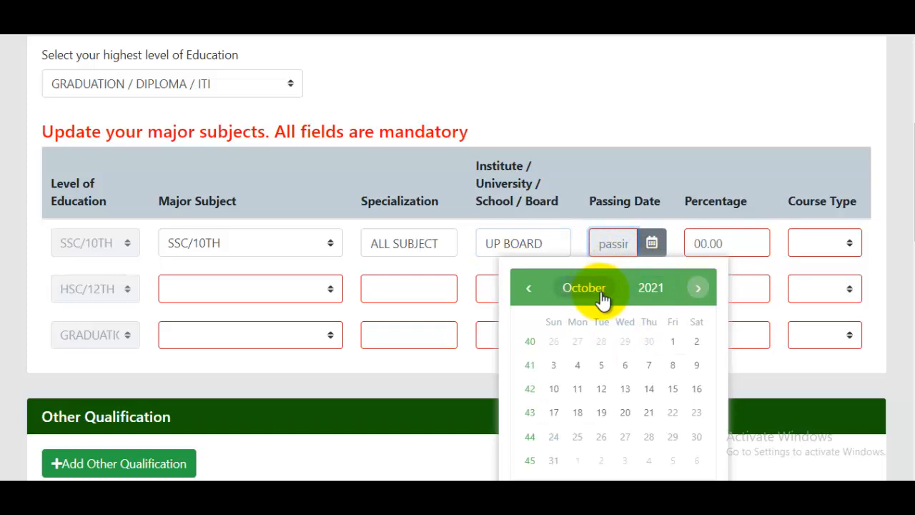
click(653, 288)
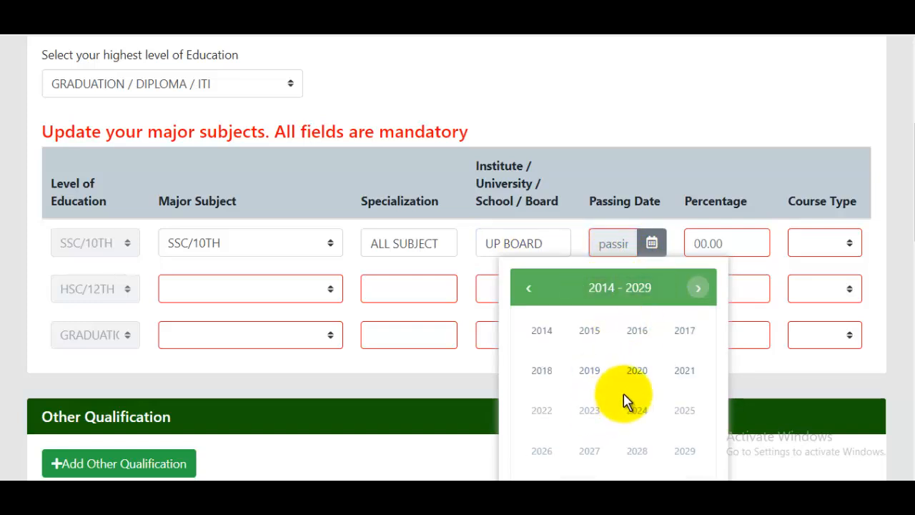
click(531, 291)
click(539, 450)
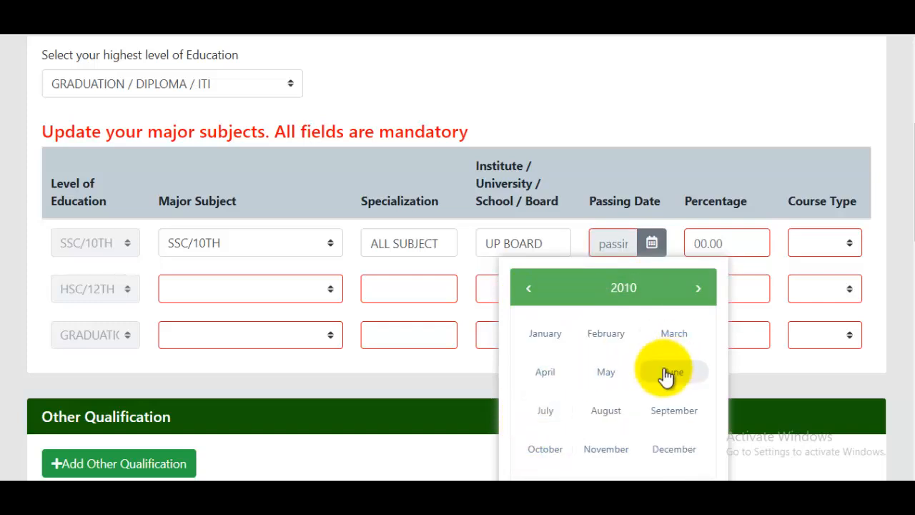
click(562, 409)
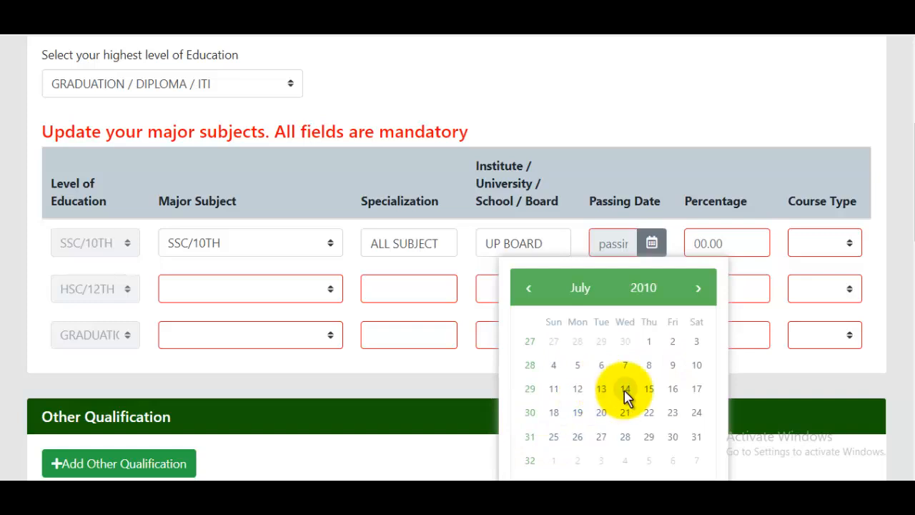
click(606, 390)
Enter 96 percent and FULL TIME course type for the SSC/10TH row.
click(721, 245)
text(9)
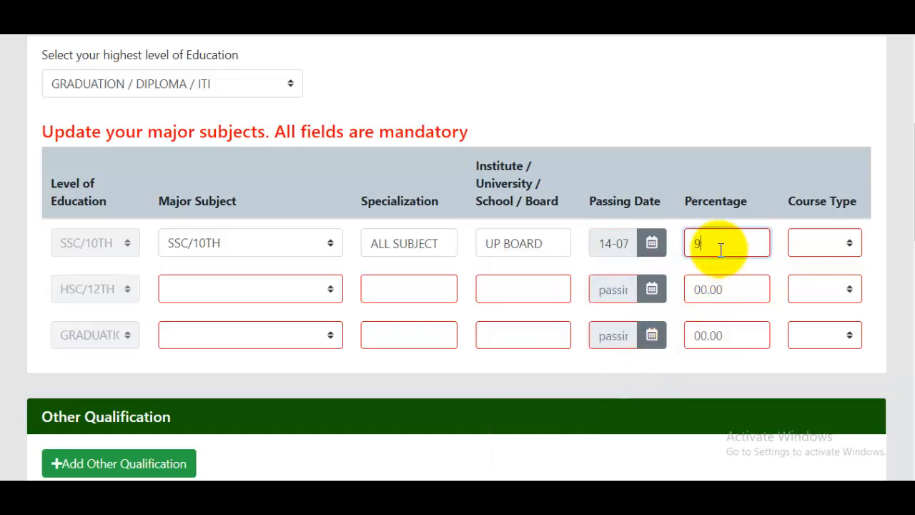
text(6)
click(818, 244)
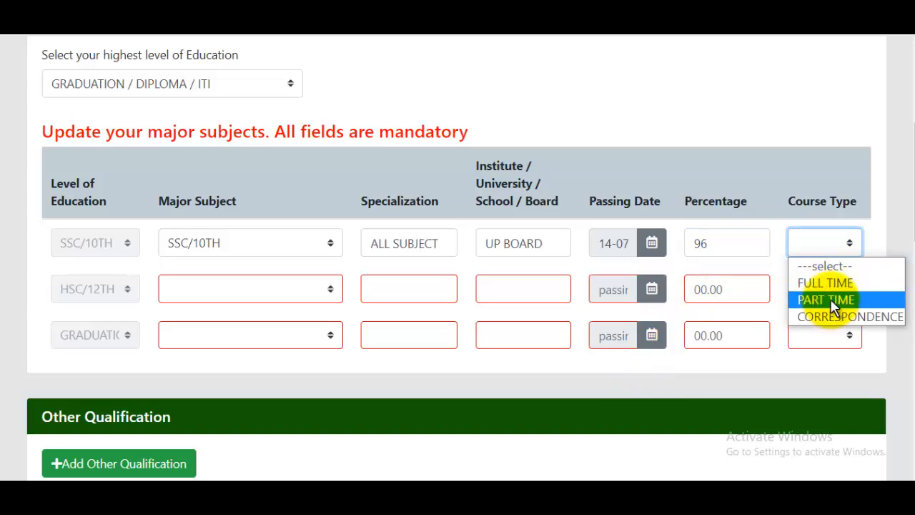
click(829, 286)
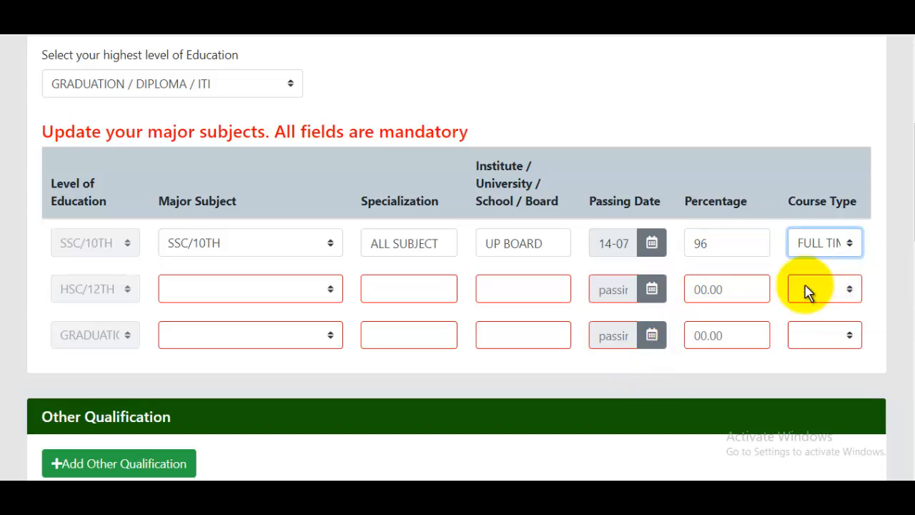
Set the HSC/12TH row to SCIENCE with PCM specialization and UP BOARD.
click(278, 291)
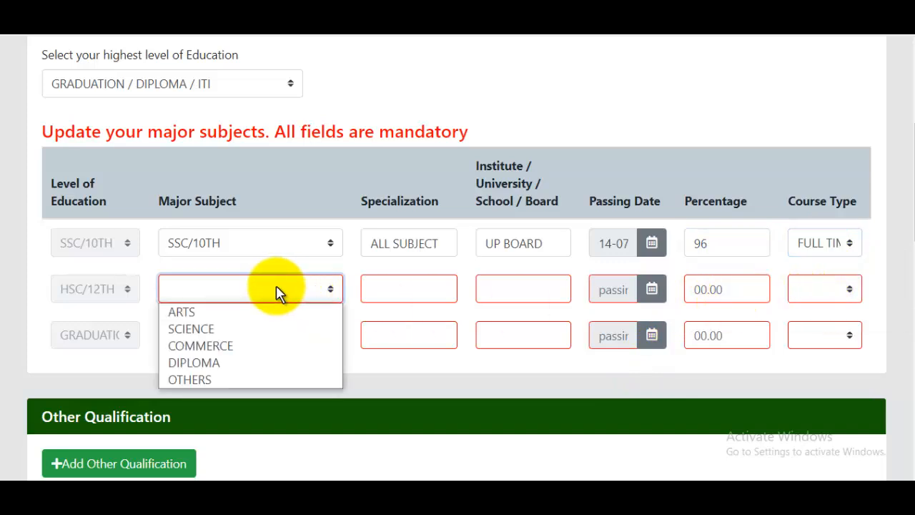
click(208, 336)
click(421, 289)
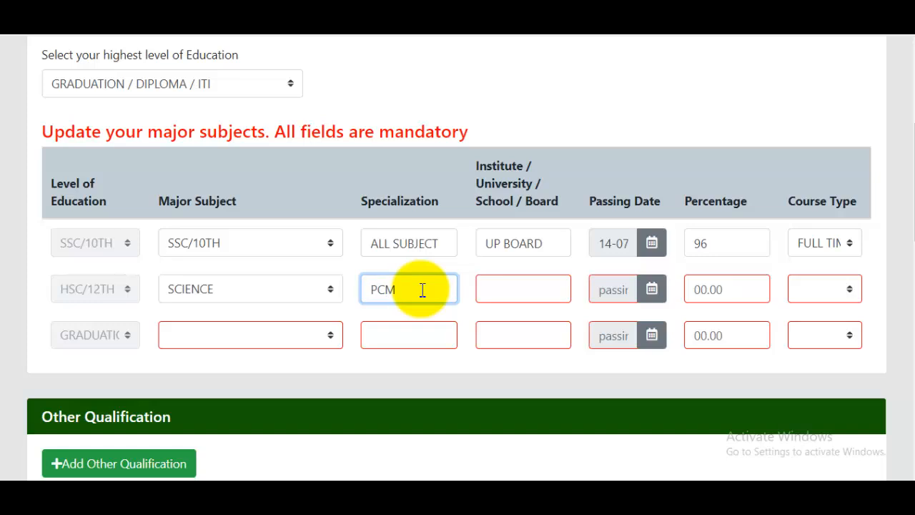
click(526, 286)
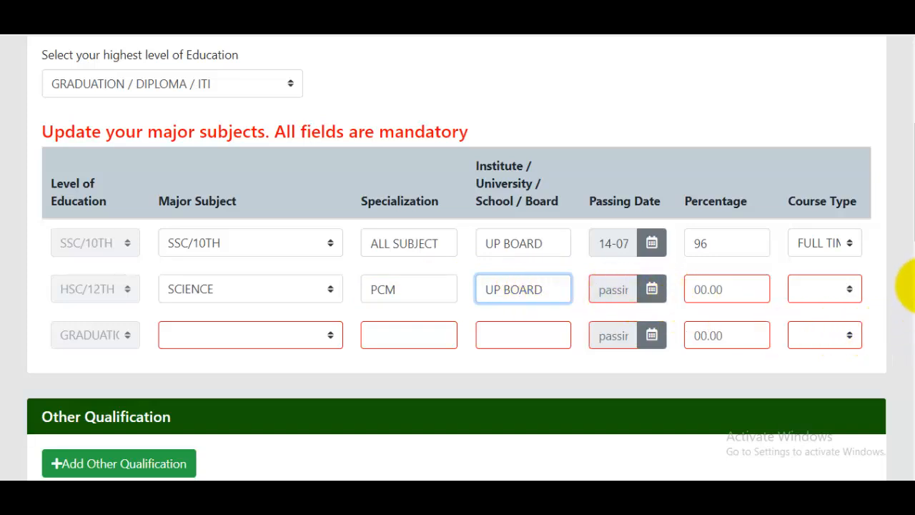
Enter 95 percent and FULL TIME course type for the HSC/12TH row.
click(731, 301)
text(95)
click(817, 293)
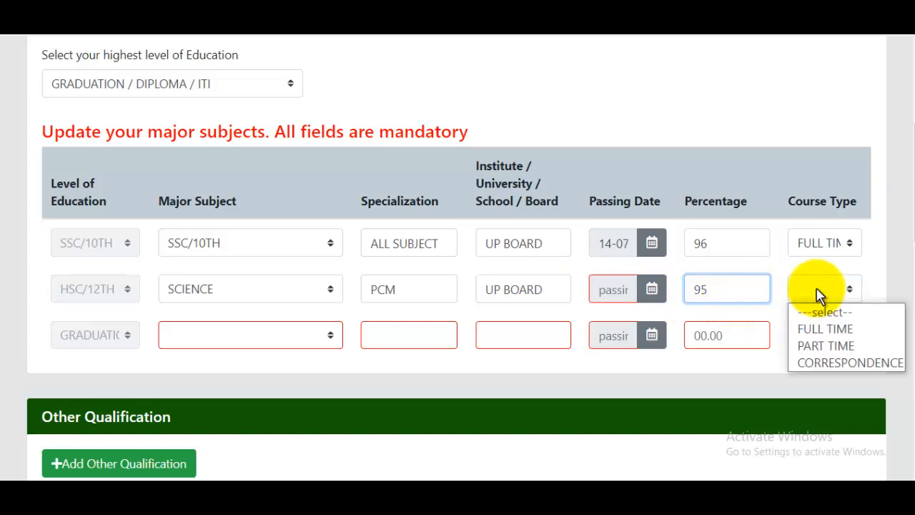
click(821, 326)
scroll(905, 235, down, 2)
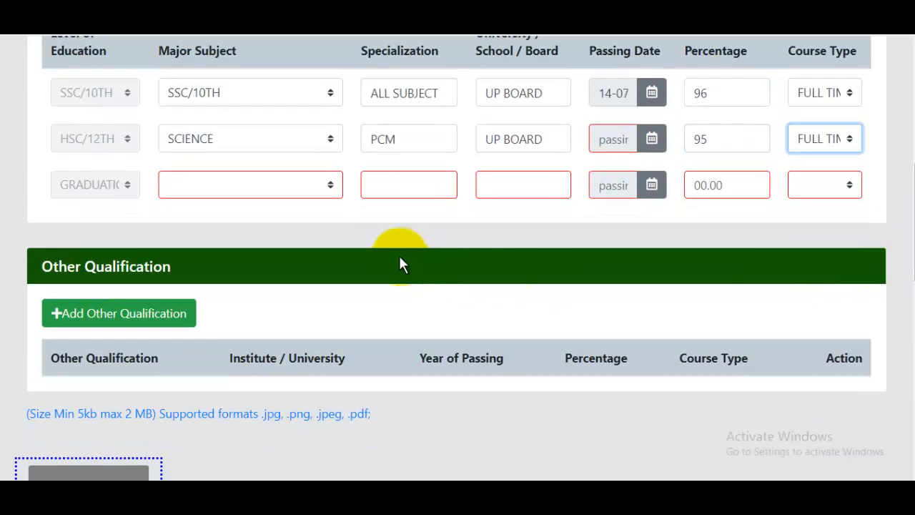
Choose REGULAR ITI (MECHANIC DIESEL) WITH NAC as the GRADUATION row's major subject.
click(293, 190)
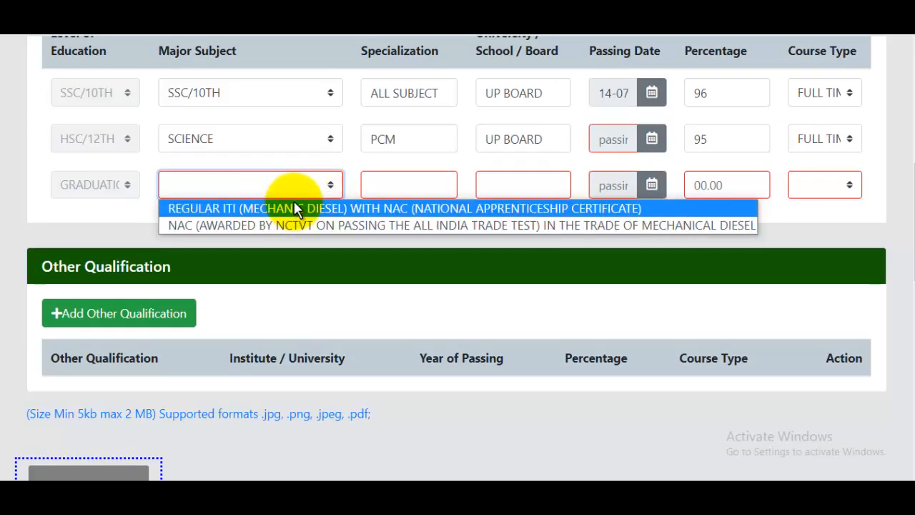
click(307, 209)
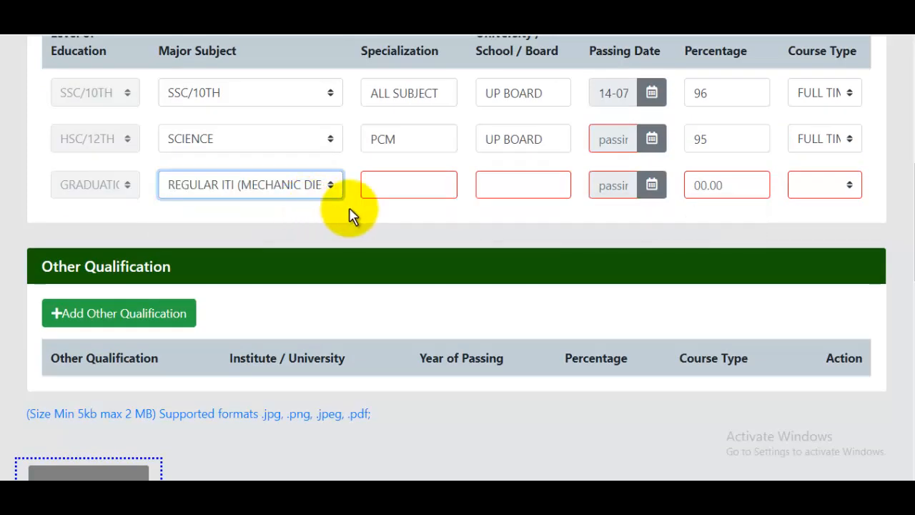
scroll(379, 229, up, 2)
click(401, 320)
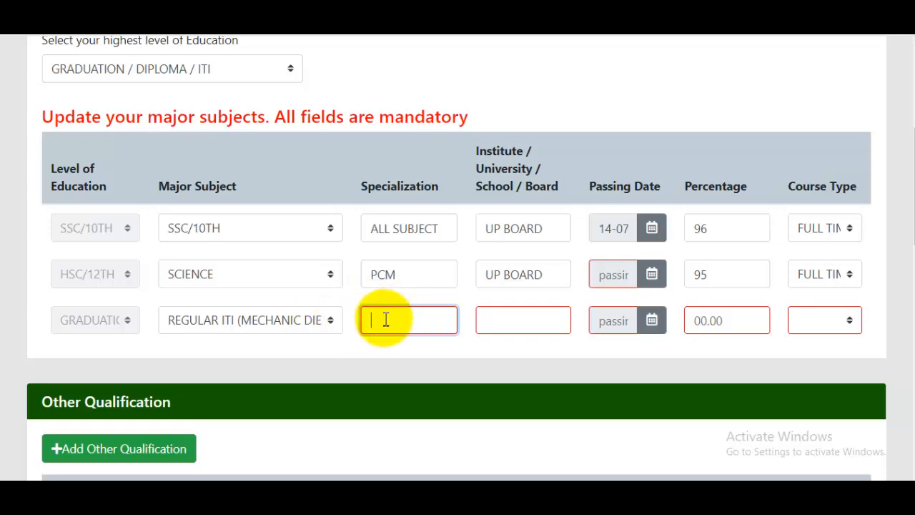
click(243, 321)
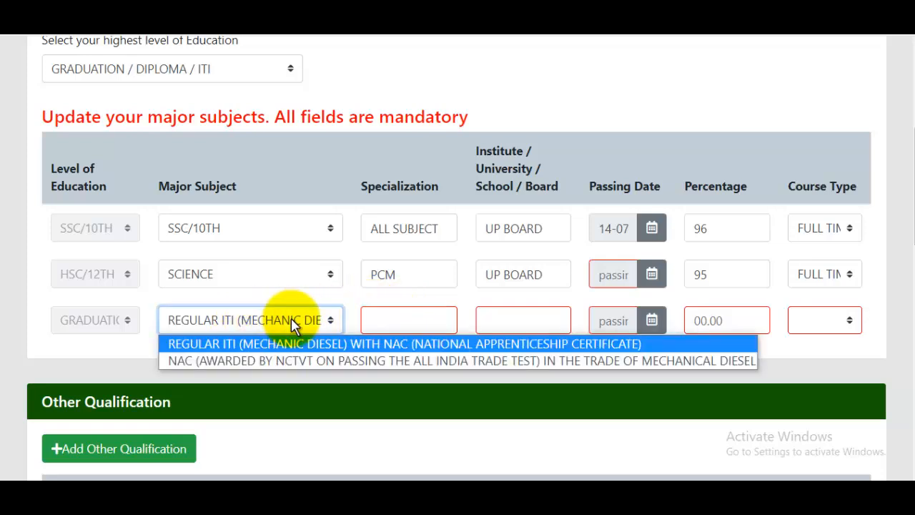
click(392, 320)
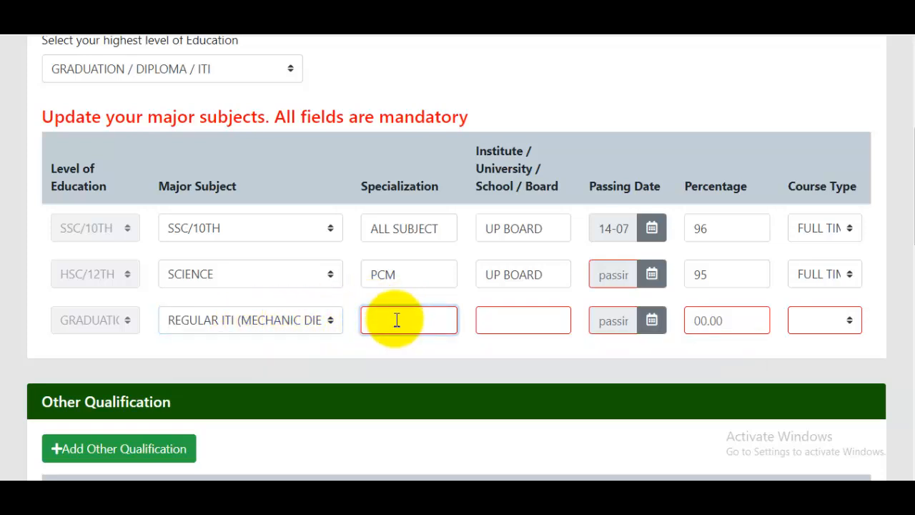
click(524, 312)
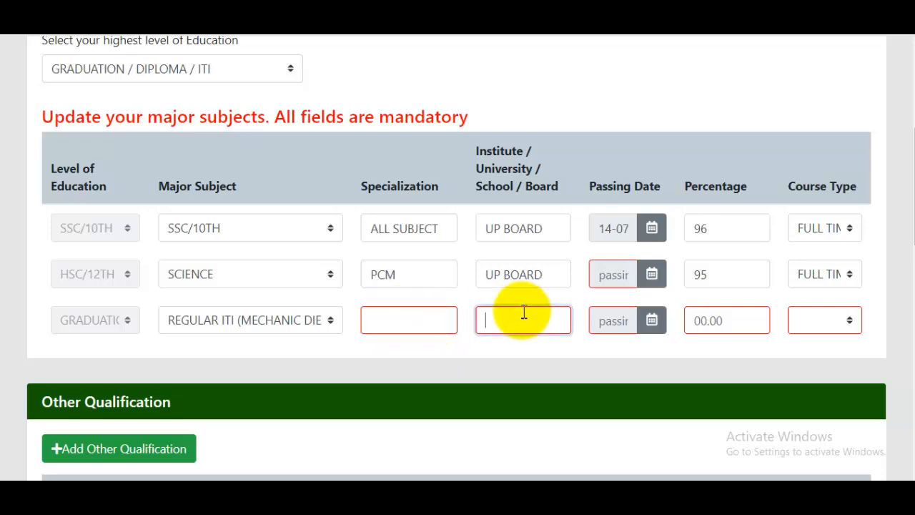
scroll(905, 188, down, 3)
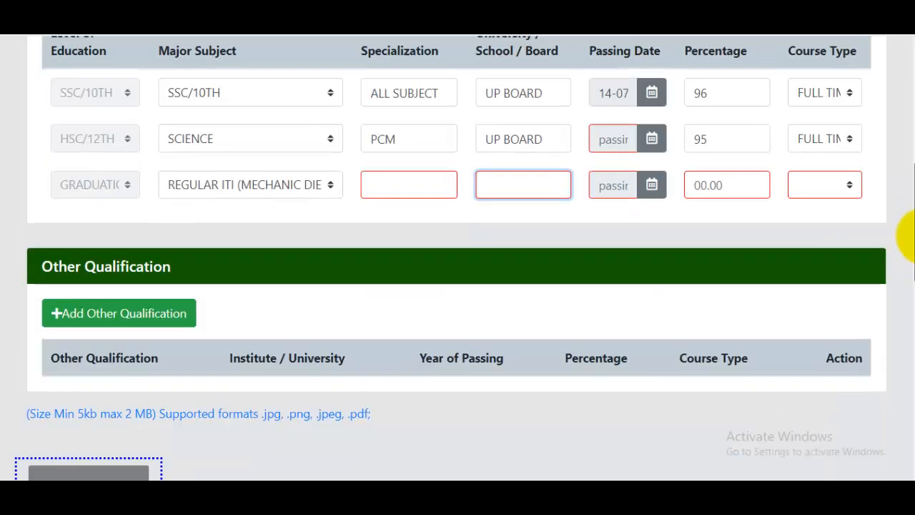
scroll(908, 250, down, 2)
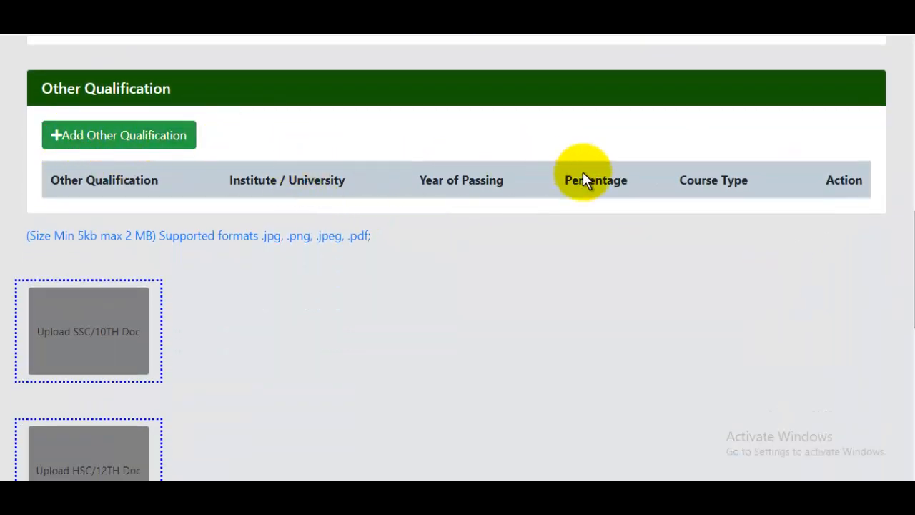
Attach the MarkSheet image from Pictures as the SSC/10TH document.
drag(909, 271, 909, 315)
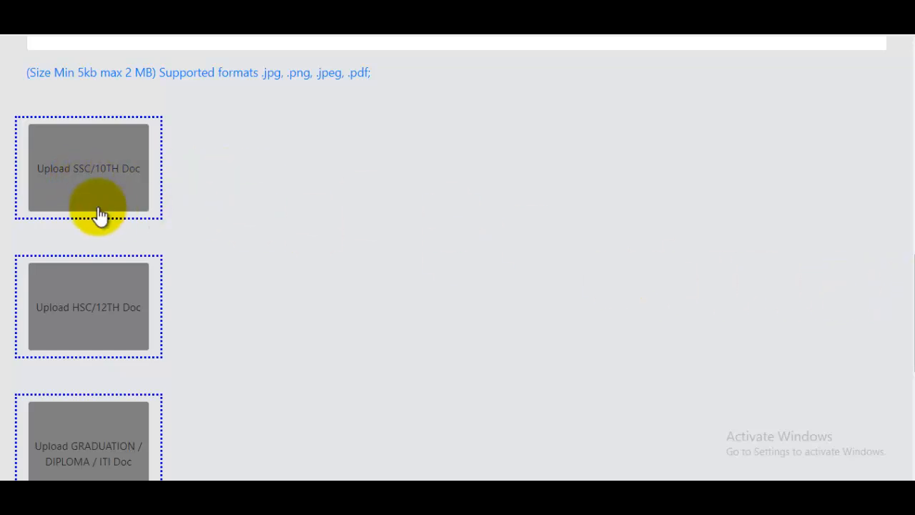
scroll(86, 261, down, 2)
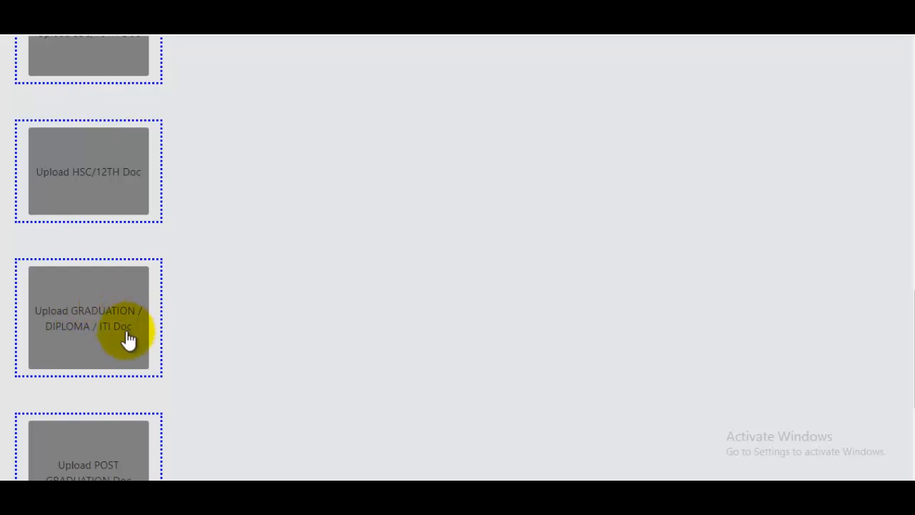
scroll(225, 301, down, 3)
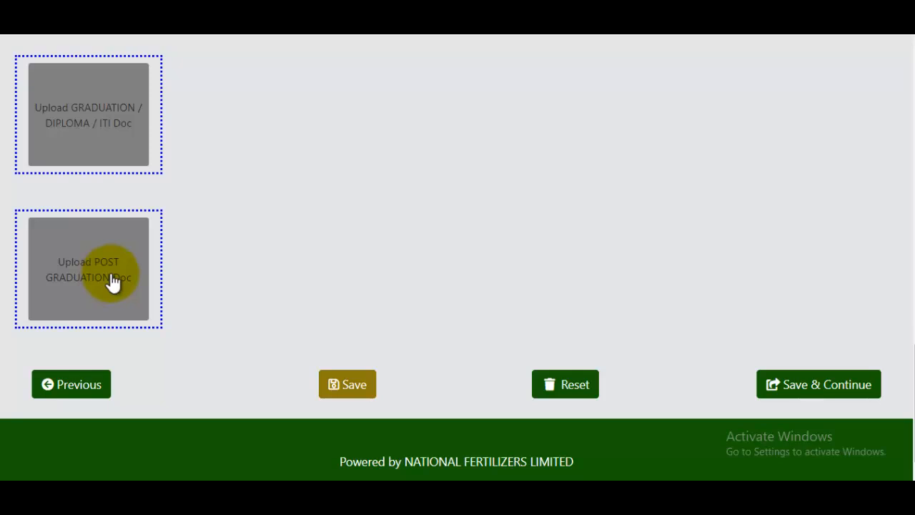
scroll(100, 265, up, 5)
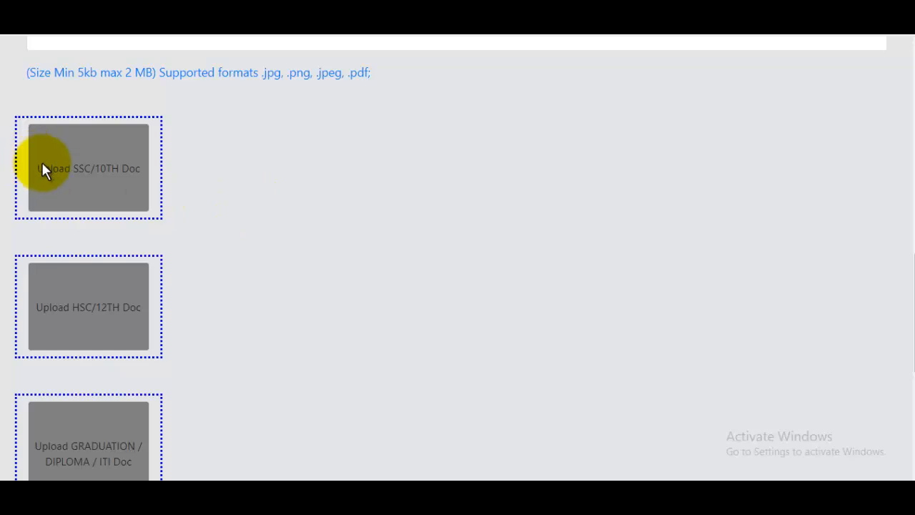
click(104, 168)
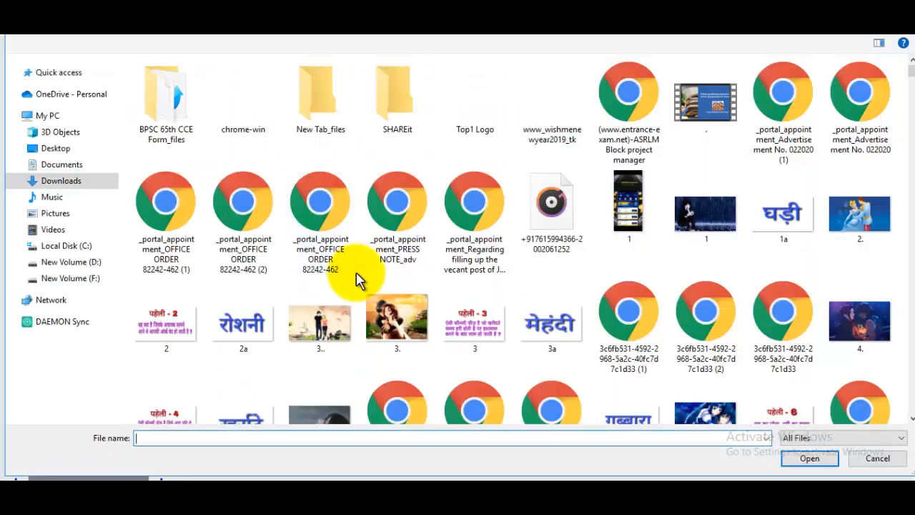
click(65, 215)
scroll(901, 243, down, 5)
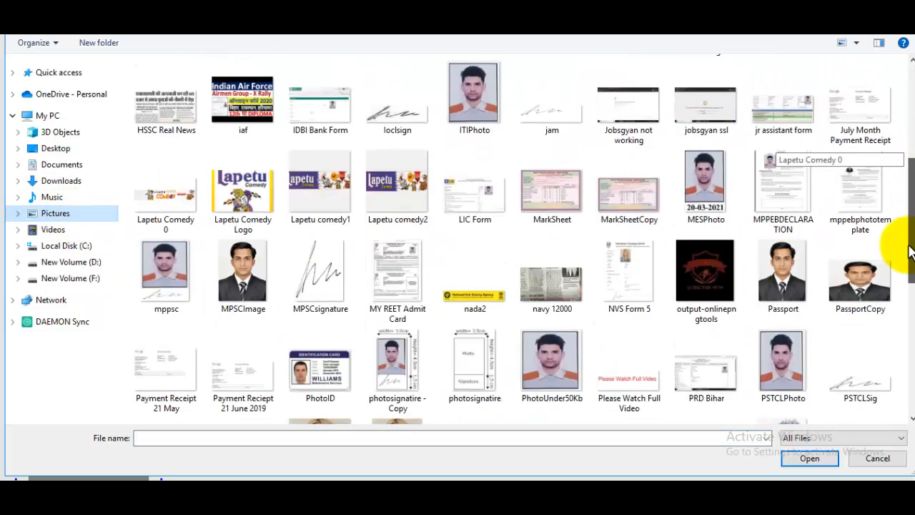
click(554, 190)
click(809, 458)
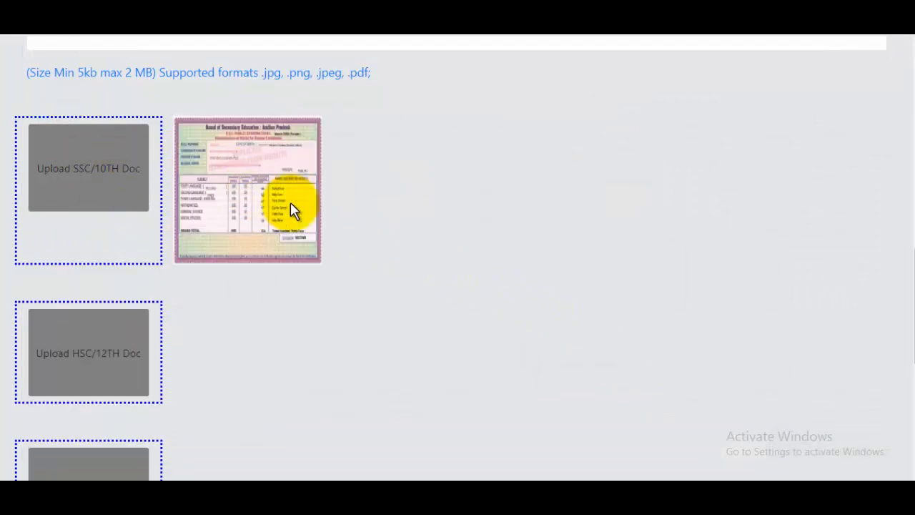
Save the education details with Save & Continue.
scroll(908, 292, down, 6)
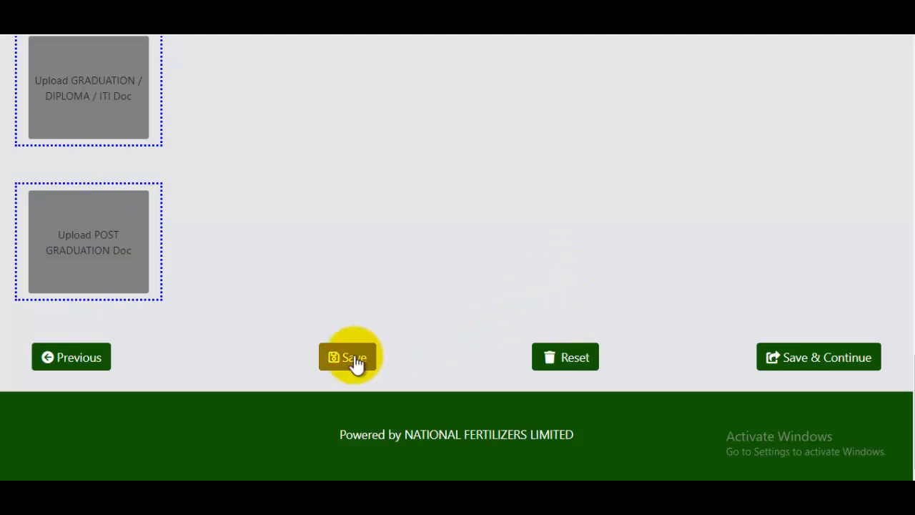
click(849, 377)
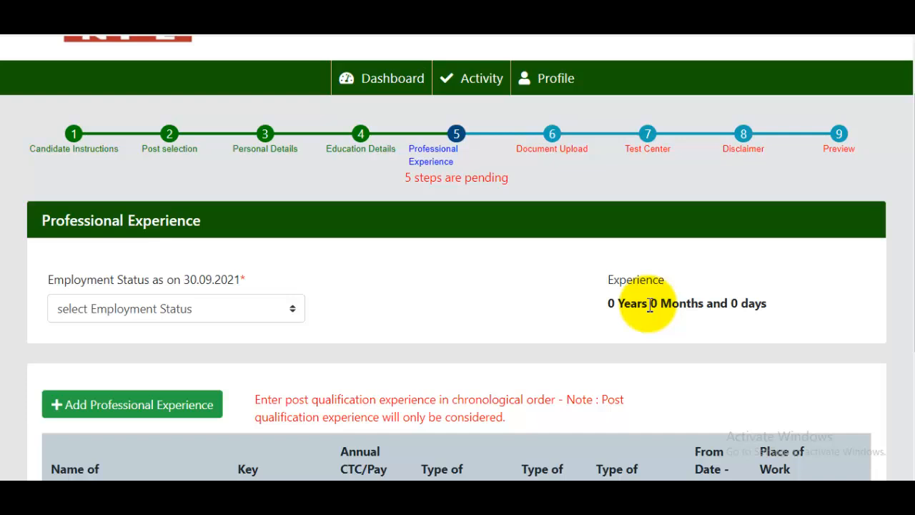
Set Employment Status as on 30.09.2021 to UNEMPLOYED.
click(192, 317)
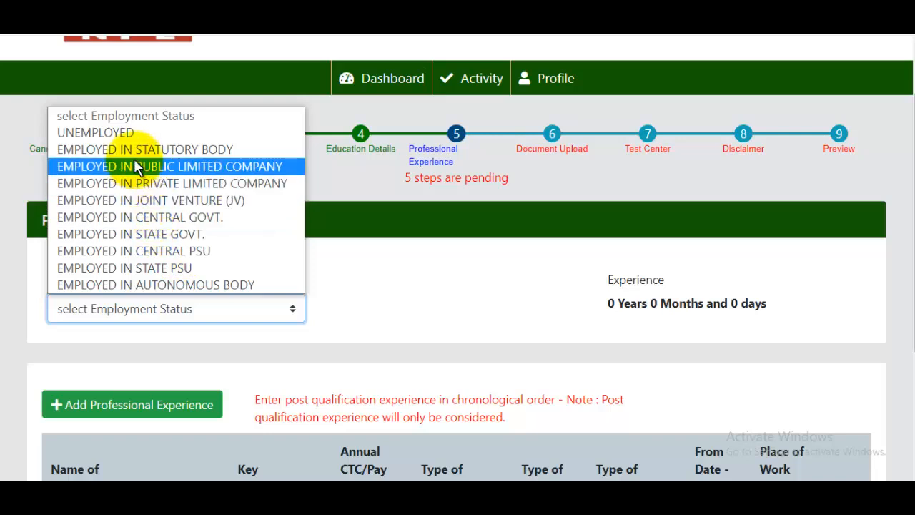
click(138, 134)
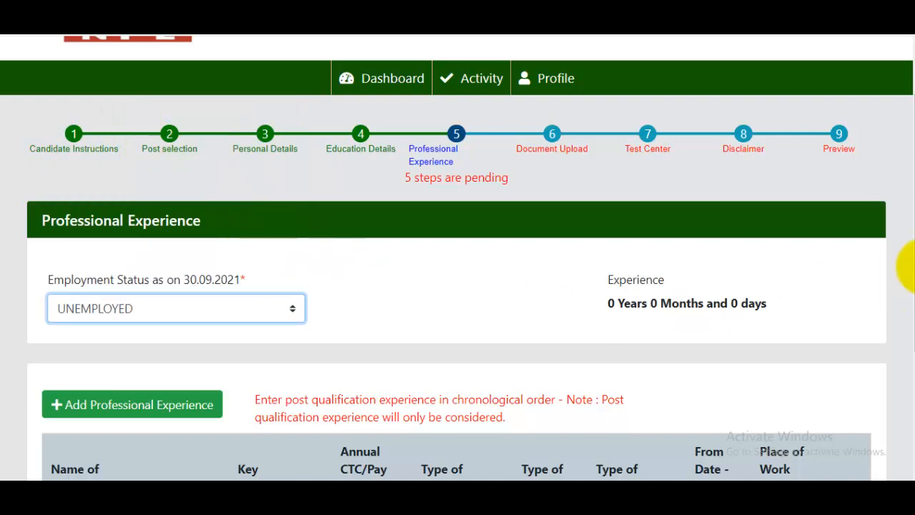
scroll(908, 226, down, 3)
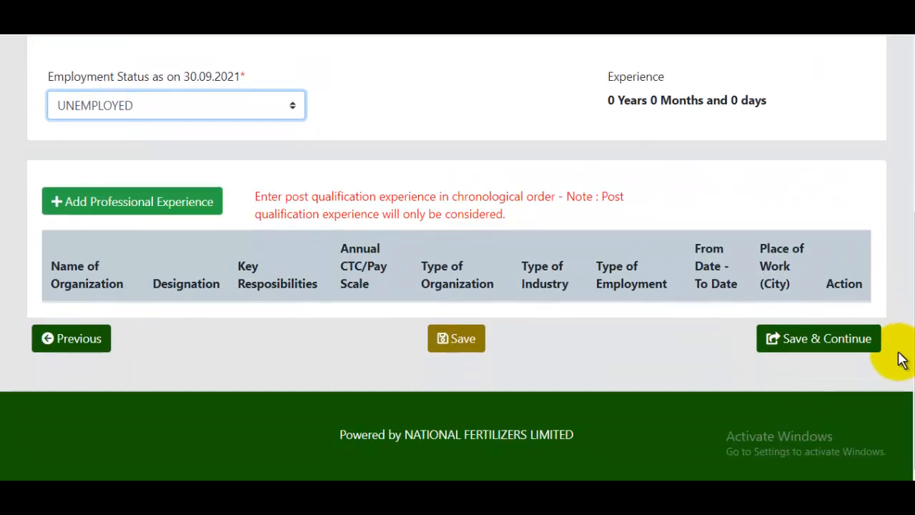